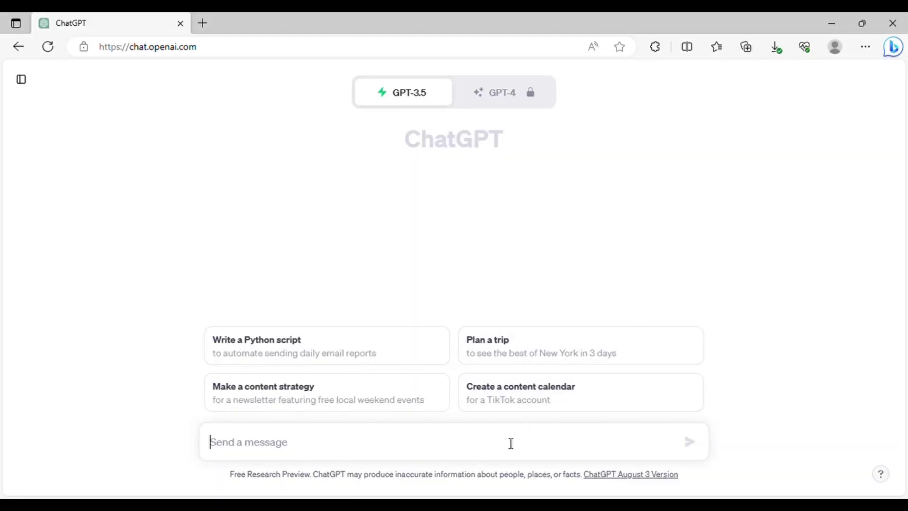
- Ask for a list of five cute image-only sticker ideas to sell, and have each idea made more detailed
{"action": "type", "text": "Give me a list of five ideas for cute image-only stickers that I could sell"}
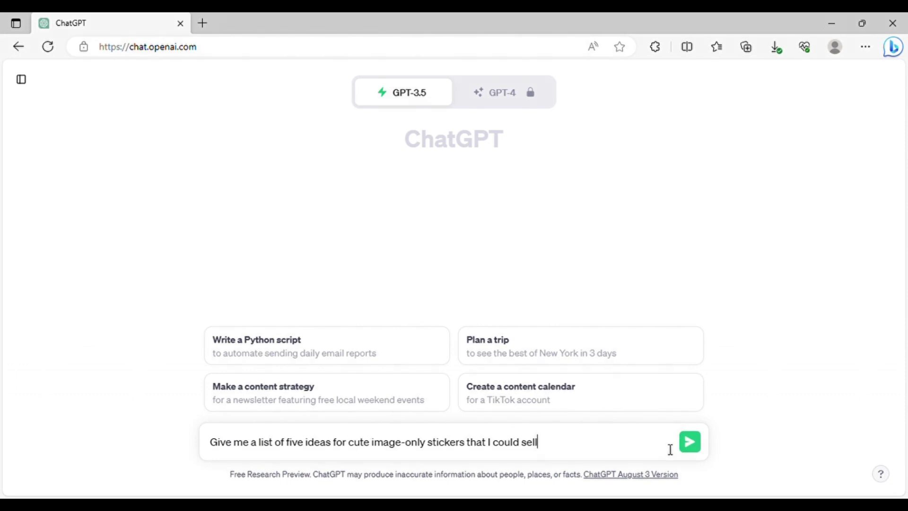
{"action": "left_click", "coordinate": [696, 444]}
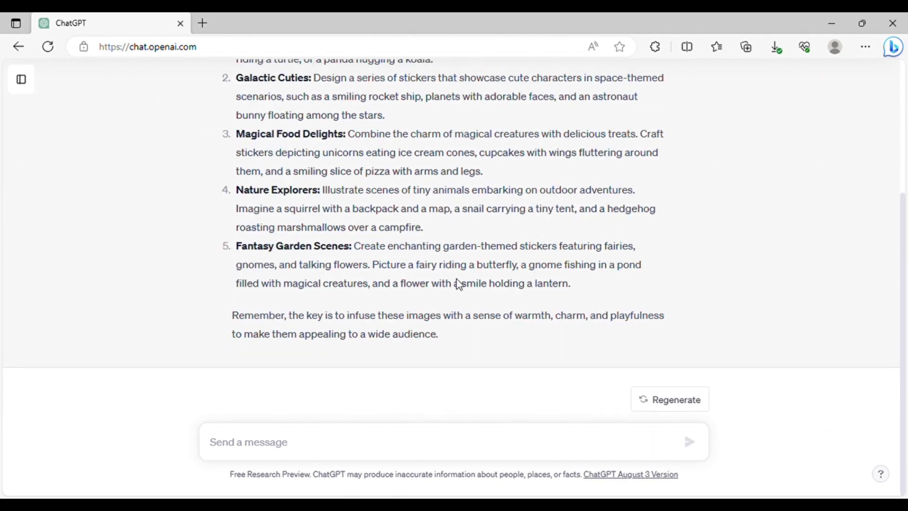
{"action": "left_click", "coordinate": [465, 452]}
{"action": "type", "text": "Make each idea more detailed"}
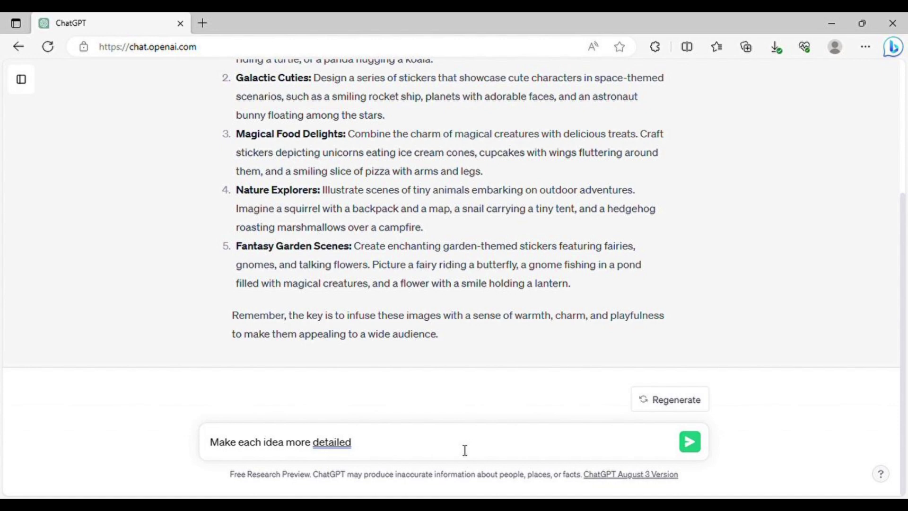
{"action": "key", "text": "Return"}
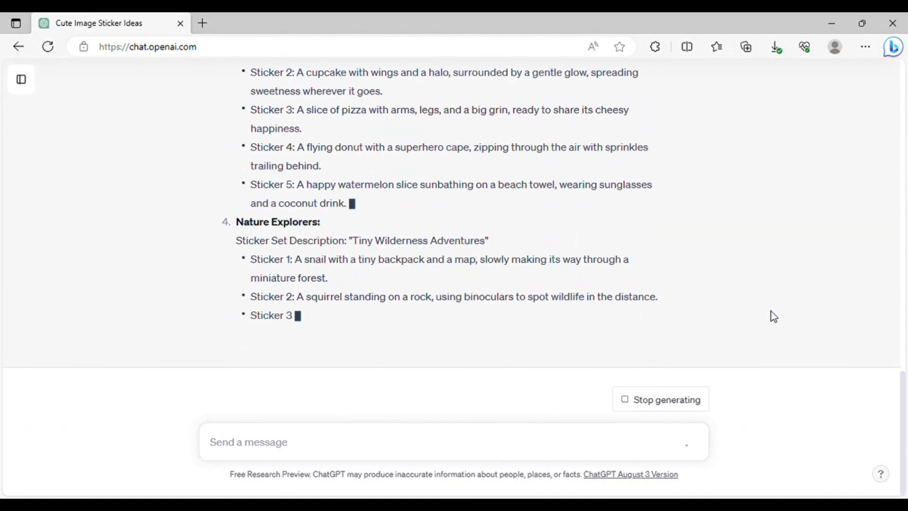
- Read through the detailed sticker descriptions and request five sticker design ideas about the idea "Animal Friends"
{"action": "scroll", "coordinate": [773, 318], "scroll_direction": "up", "scroll_amount": 15}
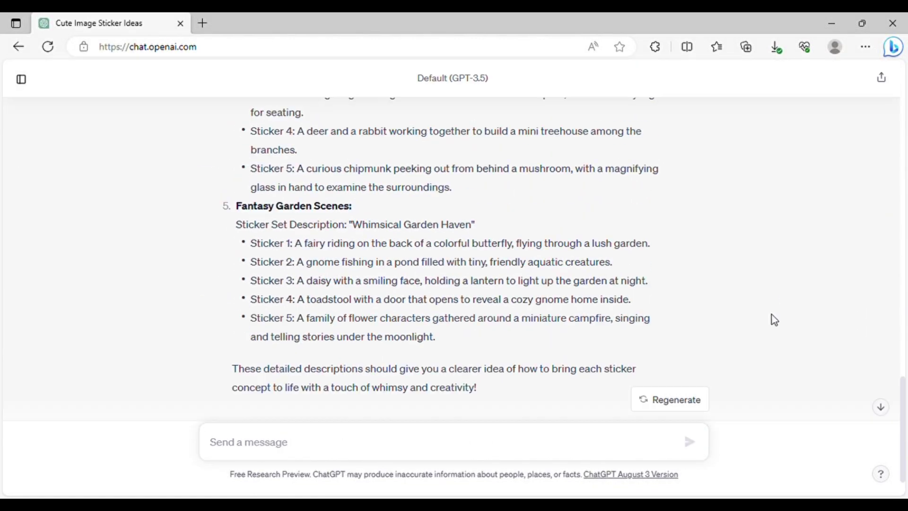
{"action": "scroll", "coordinate": [774, 321], "scroll_direction": "up", "scroll_amount": 3}
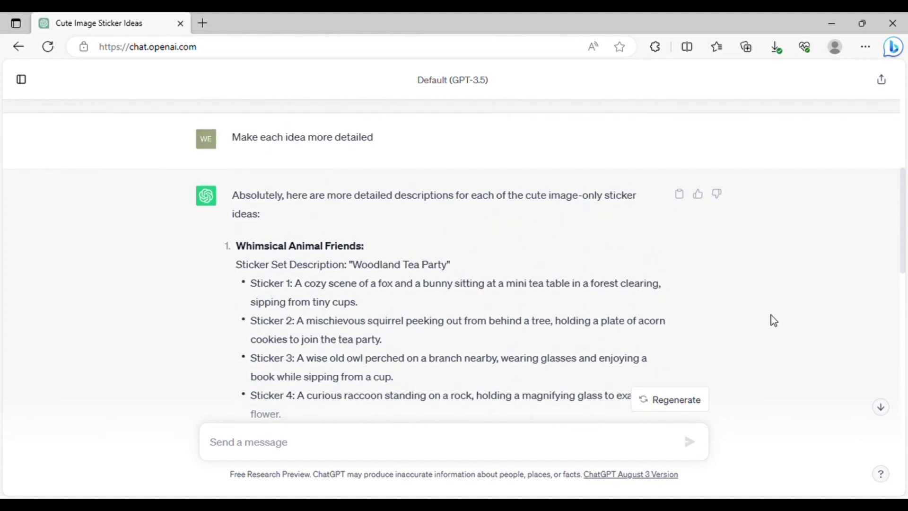
{"action": "scroll", "coordinate": [773, 320], "scroll_direction": "down", "scroll_amount": 2}
{"action": "scroll", "coordinate": [774, 320], "scroll_direction": "down", "scroll_amount": 1}
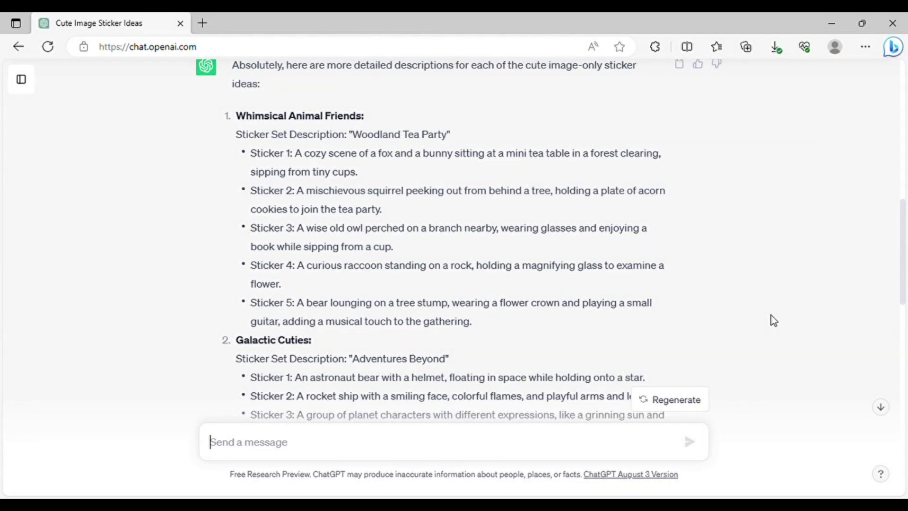
{"action": "scroll", "coordinate": [774, 321], "scroll_direction": "up", "scroll_amount": 1}
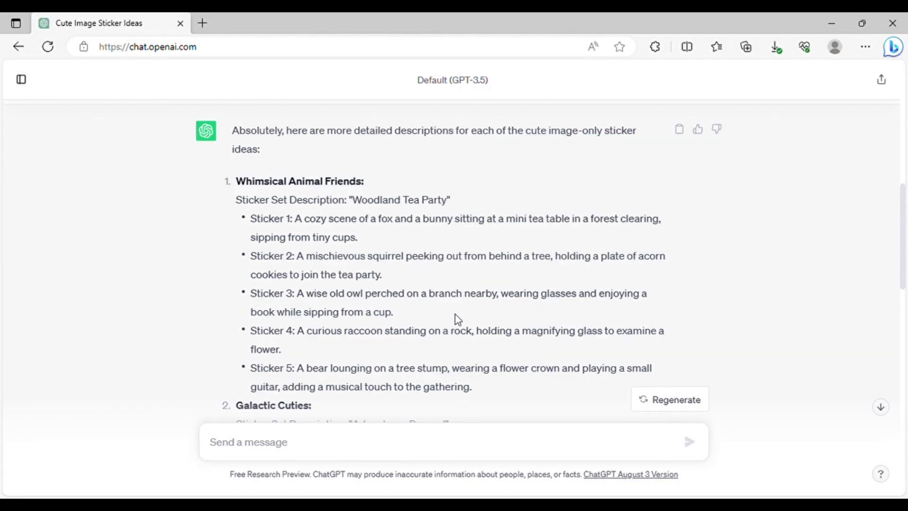
{"action": "scroll", "coordinate": [797, 241], "scroll_direction": "down", "scroll_amount": 8}
{"action": "scroll", "coordinate": [793, 238], "scroll_direction": "down", "scroll_amount": 10}
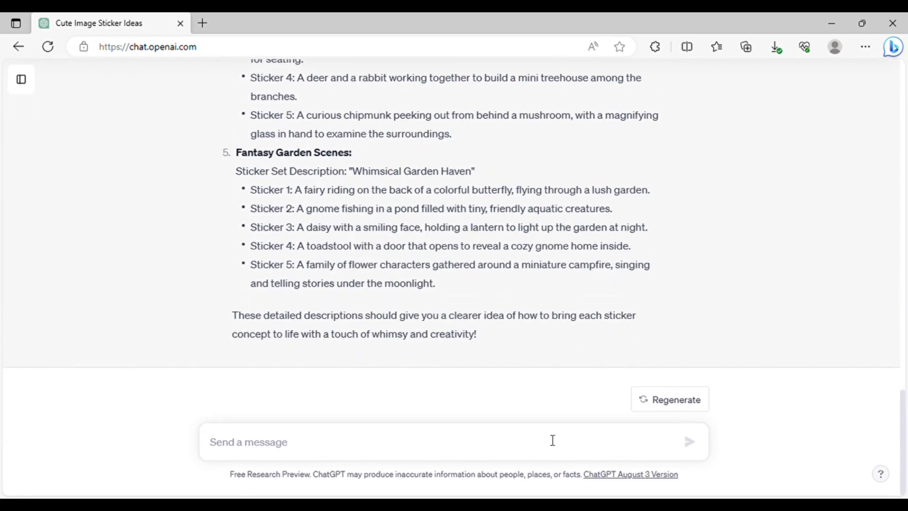
{"action": "type", "text": "Give me five sticker design ideas about this idea (Animal Friends)"}
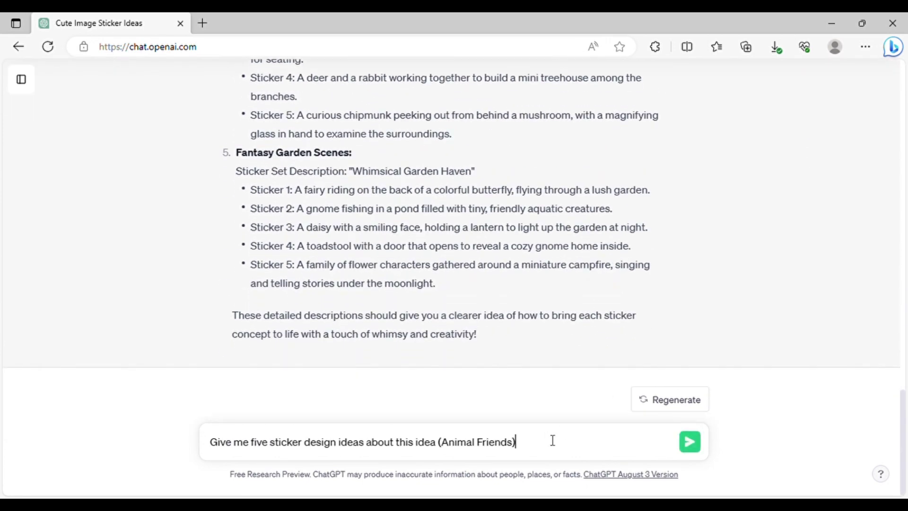
{"action": "left_click", "coordinate": [696, 442]}
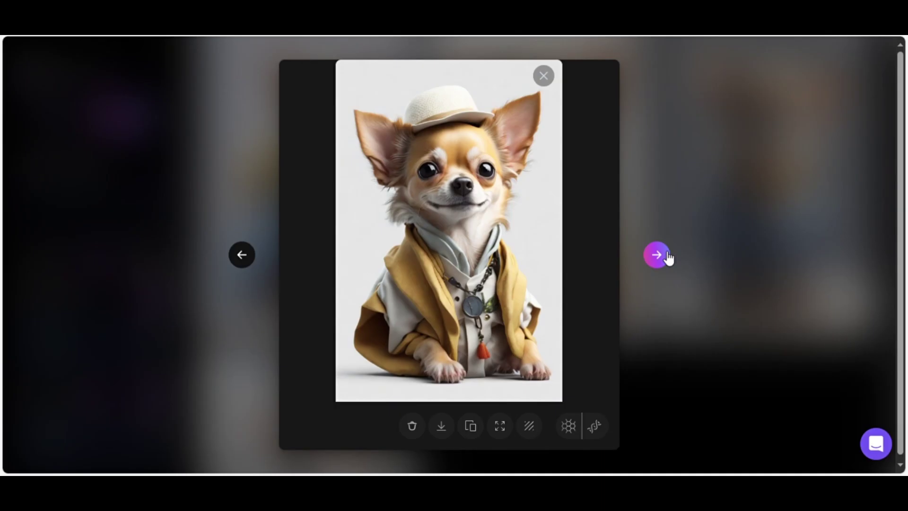
- Browse the generated portraits of dressed-up chihuahuas in the enlarged image viewer
{"action": "left_click", "coordinate": [657, 256]}
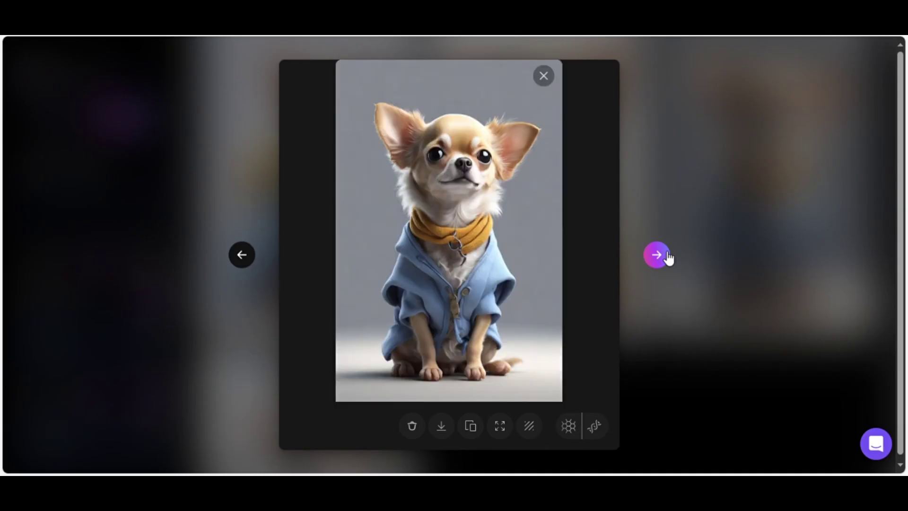
{"action": "left_click", "coordinate": [658, 255]}
{"action": "left_click", "coordinate": [657, 255]}
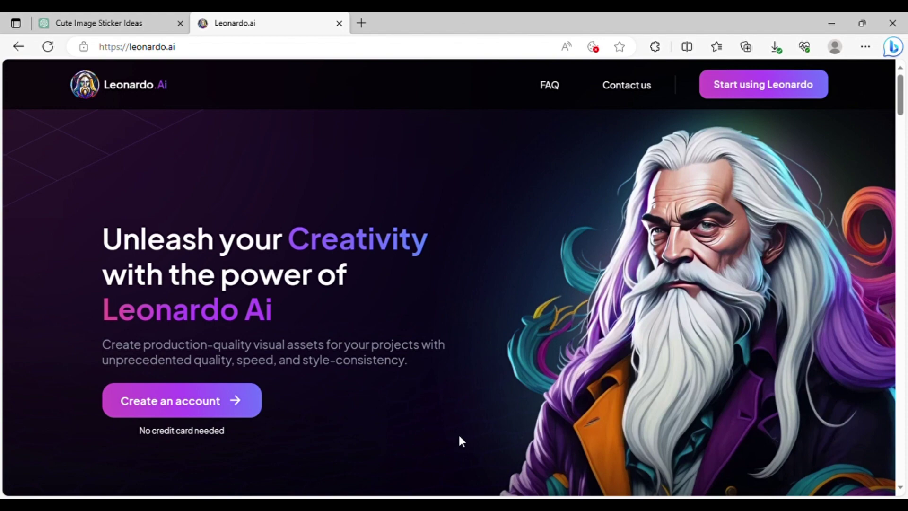
- Look through the Leonardo.ai home page, from its toolkit and fine-tuned models to the platform gallery, community section and footer
{"action": "scroll", "coordinate": [459, 436], "scroll_direction": "down", "scroll_amount": 10}
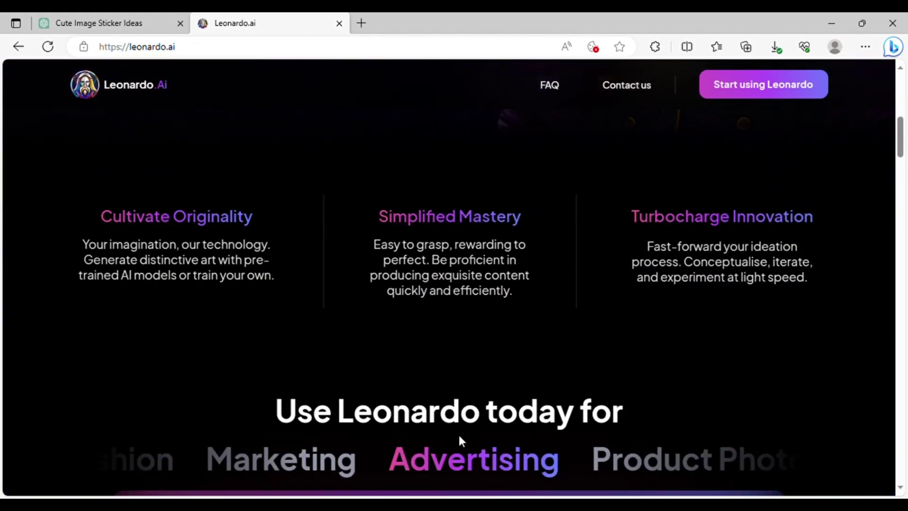
{"action": "scroll", "coordinate": [459, 438], "scroll_direction": "down", "scroll_amount": 10}
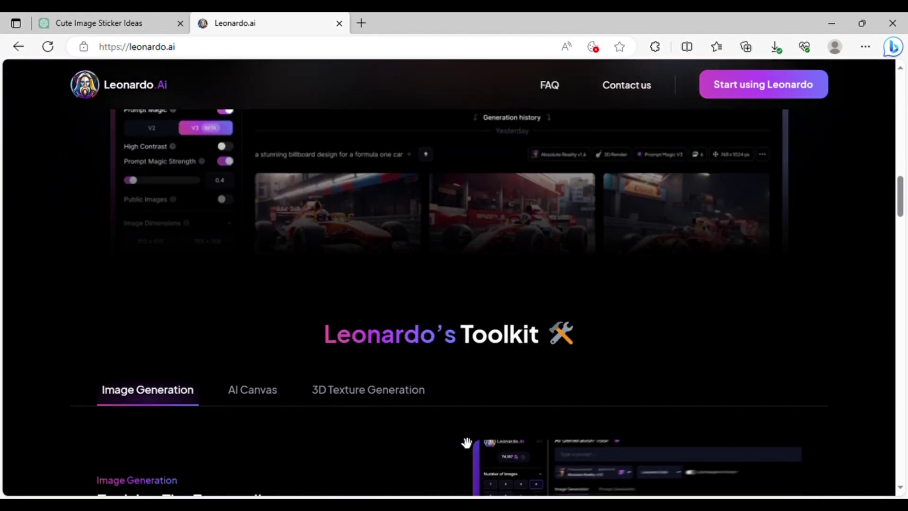
{"action": "scroll", "coordinate": [466, 442], "scroll_direction": "down", "scroll_amount": 10}
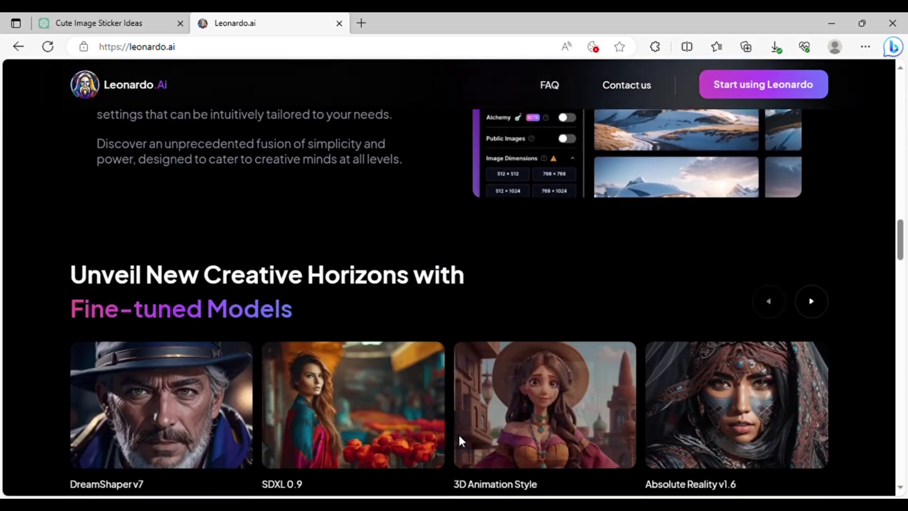
{"action": "scroll", "coordinate": [459, 440], "scroll_direction": "down", "scroll_amount": 8}
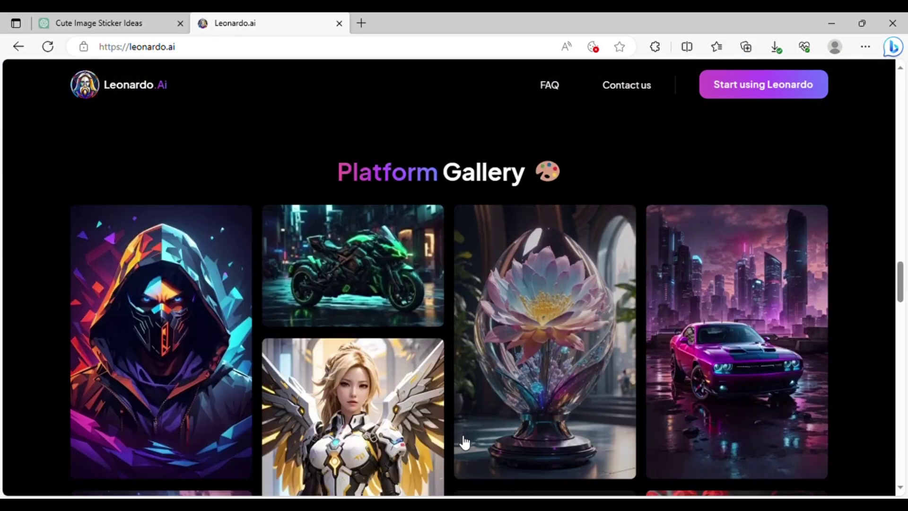
{"action": "scroll", "coordinate": [463, 444], "scroll_direction": "down", "scroll_amount": 8}
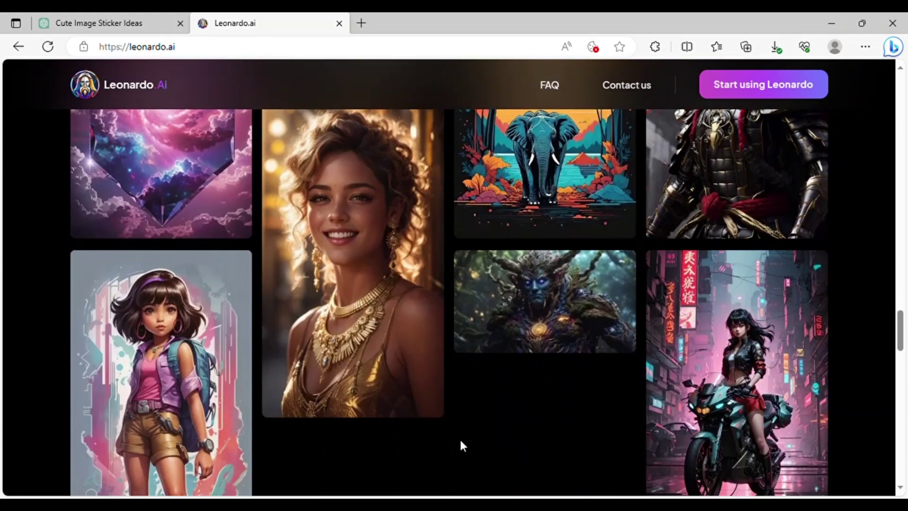
{"action": "scroll", "coordinate": [460, 441], "scroll_direction": "down", "scroll_amount": 10}
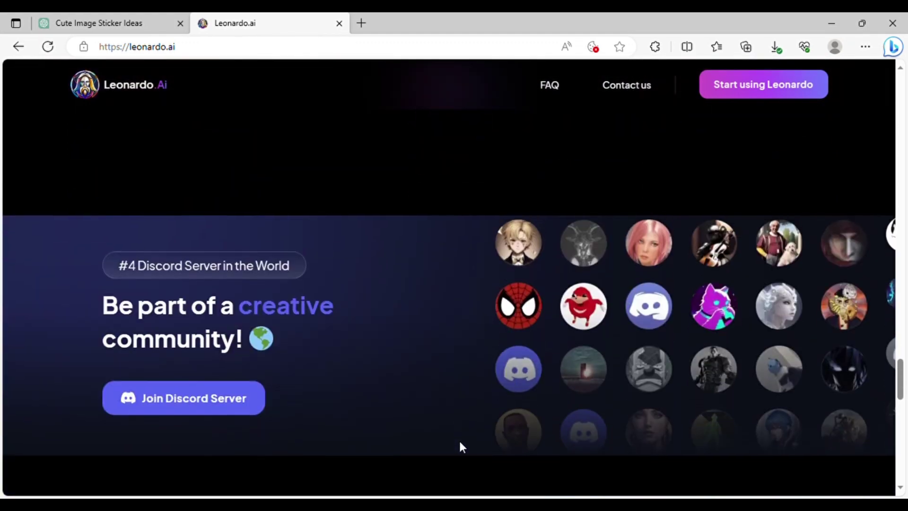
{"action": "scroll", "coordinate": [462, 447], "scroll_direction": "down", "scroll_amount": 2}
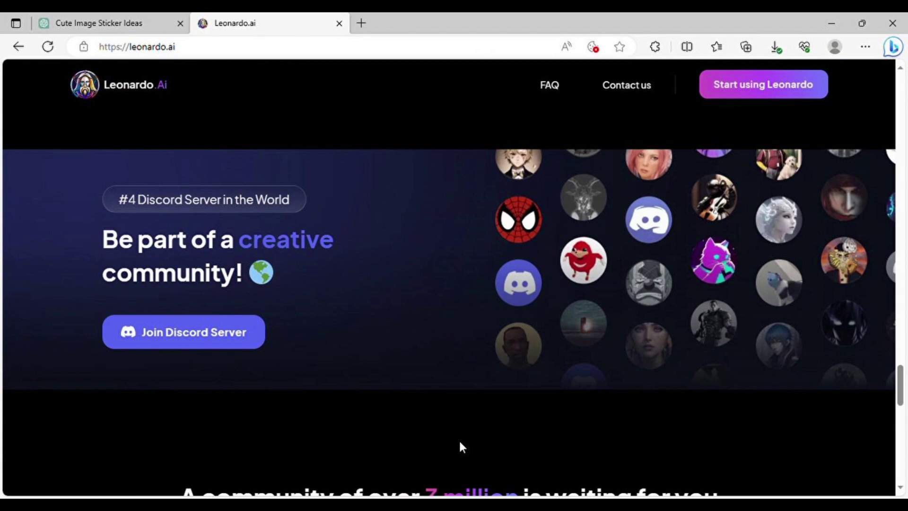
{"action": "scroll", "coordinate": [462, 448], "scroll_direction": "down", "scroll_amount": 8}
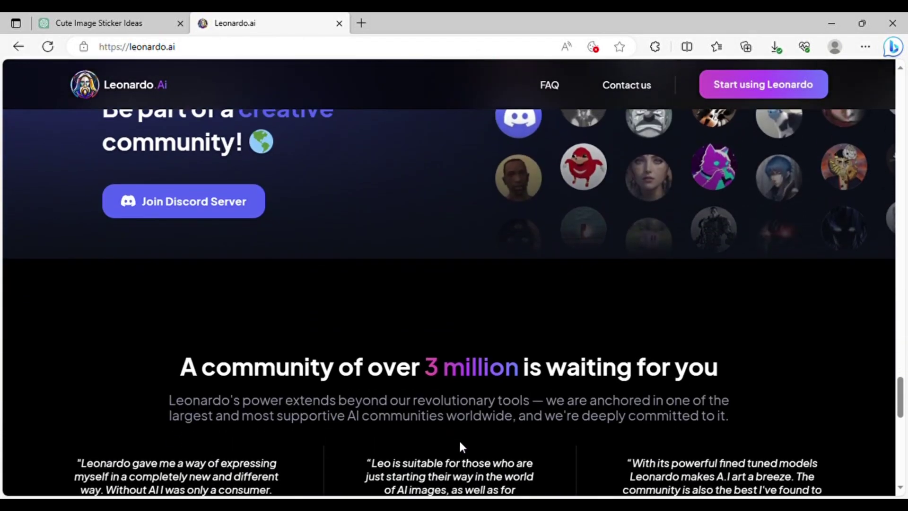
{"action": "scroll", "coordinate": [460, 442], "scroll_direction": "down", "scroll_amount": 3}
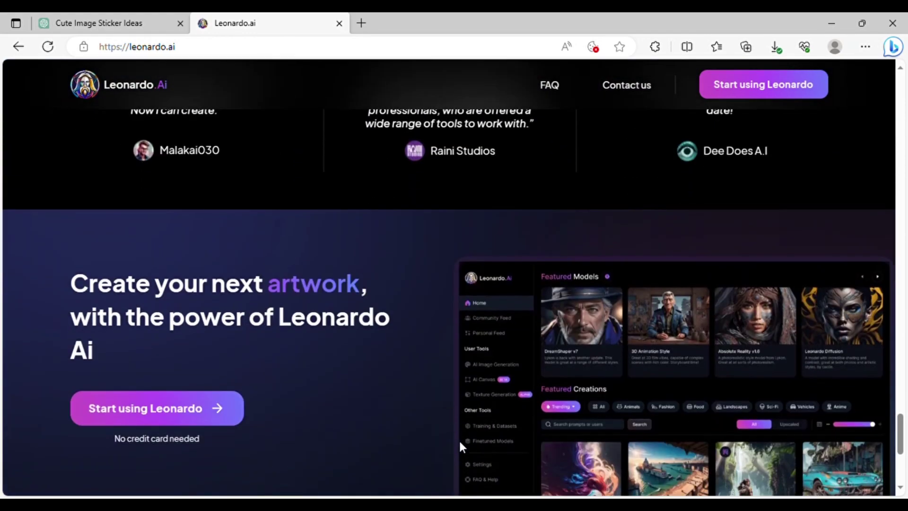
{"action": "scroll", "coordinate": [460, 443], "scroll_direction": "down", "scroll_amount": 4}
{"action": "scroll", "coordinate": [459, 441], "scroll_direction": "down", "scroll_amount": 2}
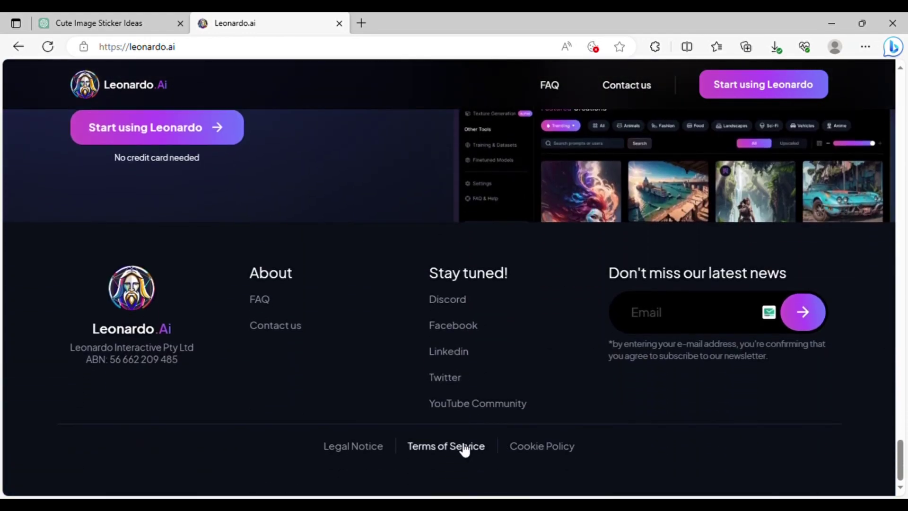
{"action": "scroll", "coordinate": [458, 441], "scroll_direction": "up", "scroll_amount": 10}
{"action": "scroll", "coordinate": [459, 441], "scroll_direction": "up", "scroll_amount": 6}
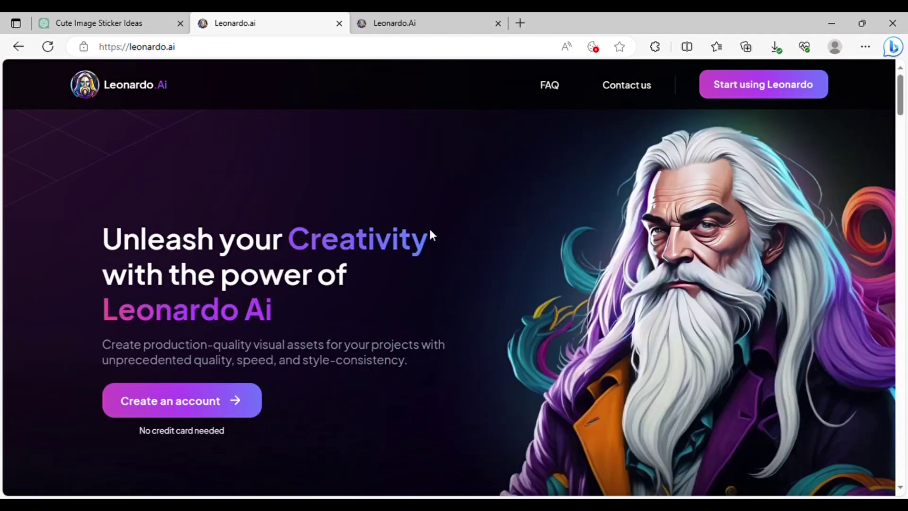
- Sign up for a new Leonardo.Ai account with a disposable e-mail address and an account password
{"action": "left_click", "coordinate": [422, 16]}
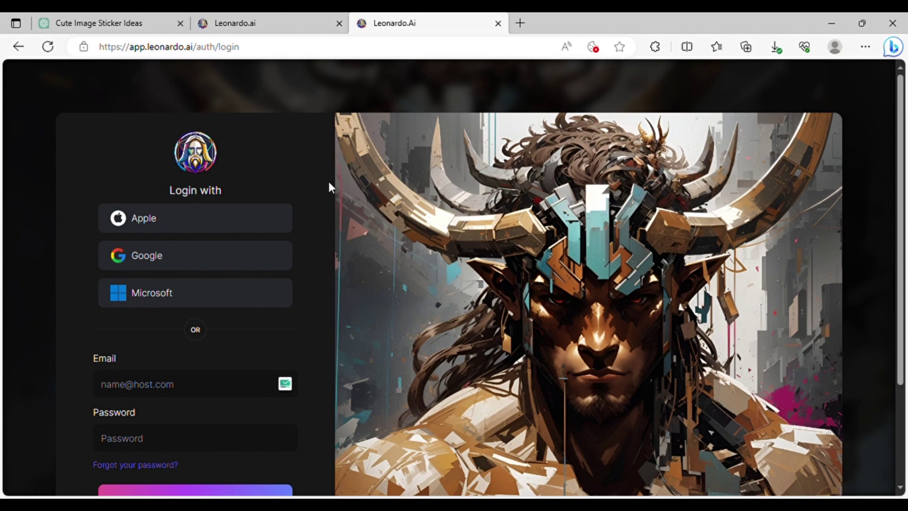
{"action": "scroll", "coordinate": [275, 325], "scroll_direction": "down", "scroll_amount": 3}
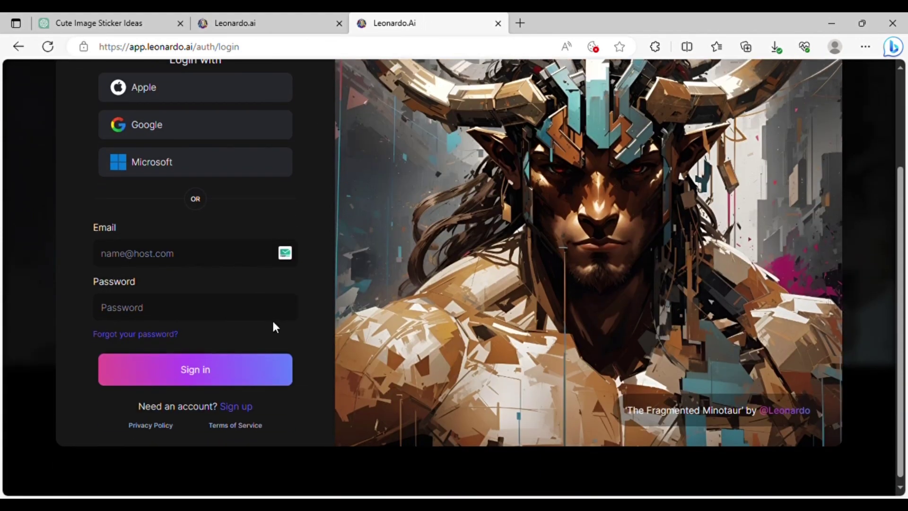
{"action": "left_click", "coordinate": [232, 409]}
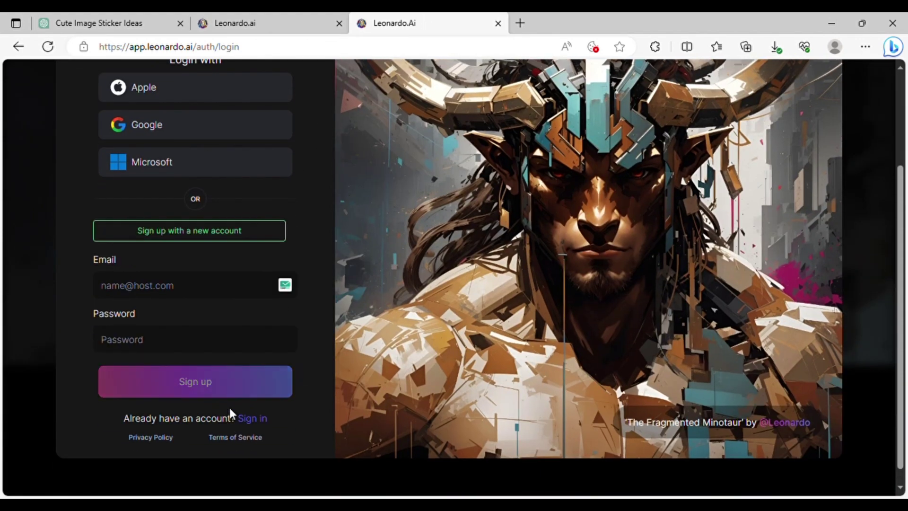
{"action": "left_click", "coordinate": [291, 287]}
{"action": "left_click", "coordinate": [285, 285]}
{"action": "left_click", "coordinate": [201, 380]}
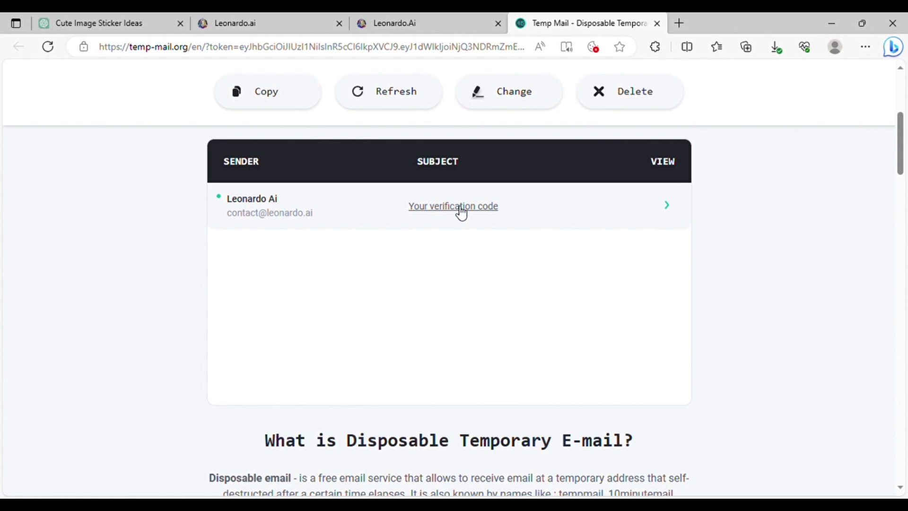
- Copy the verification code from the Leonardo Ai e-mail in Temp Mail and confirm the new Leonardo.Ai account with it
{"action": "left_click", "coordinate": [458, 208]}
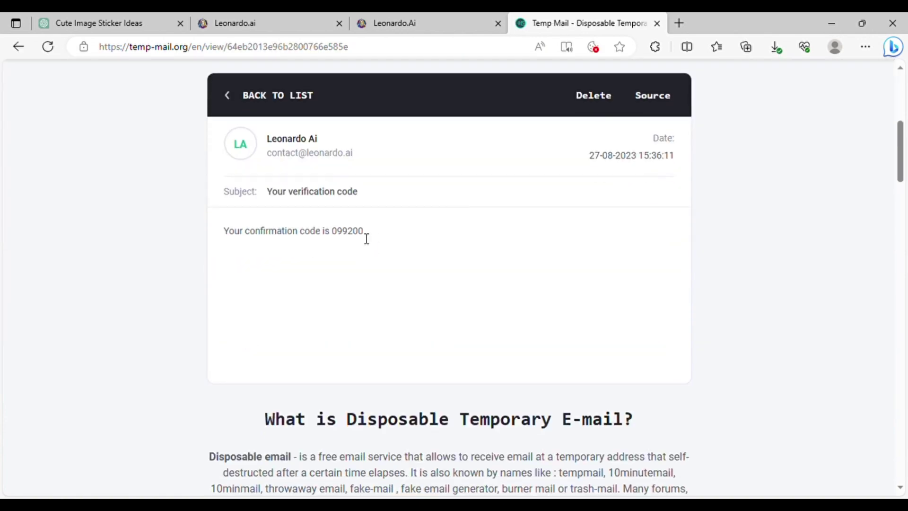
{"action": "left_click_drag", "start_coordinate": [366, 234], "coordinate": [341, 237]}
{"action": "key", "text": "ctrl+c"}
{"action": "left_click", "coordinate": [420, 19]}
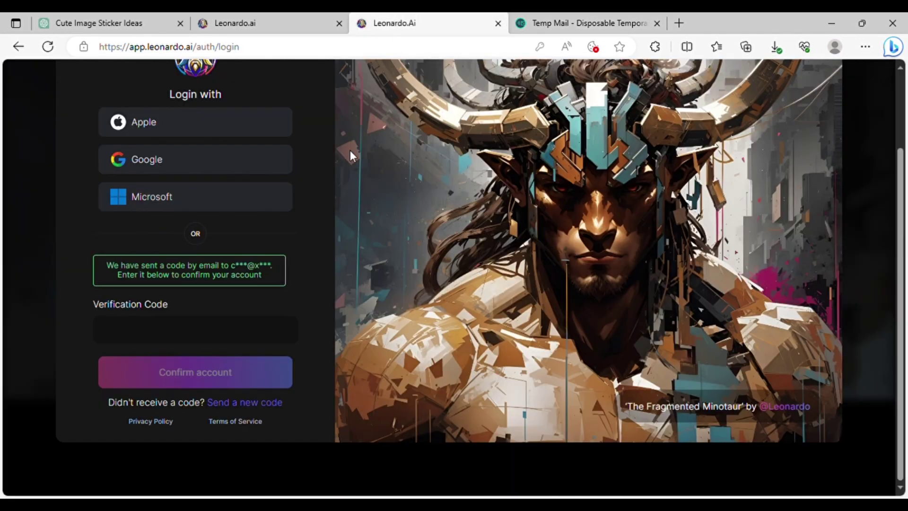
{"action": "left_click", "coordinate": [261, 333]}
{"action": "key", "text": "ctrl+v"}
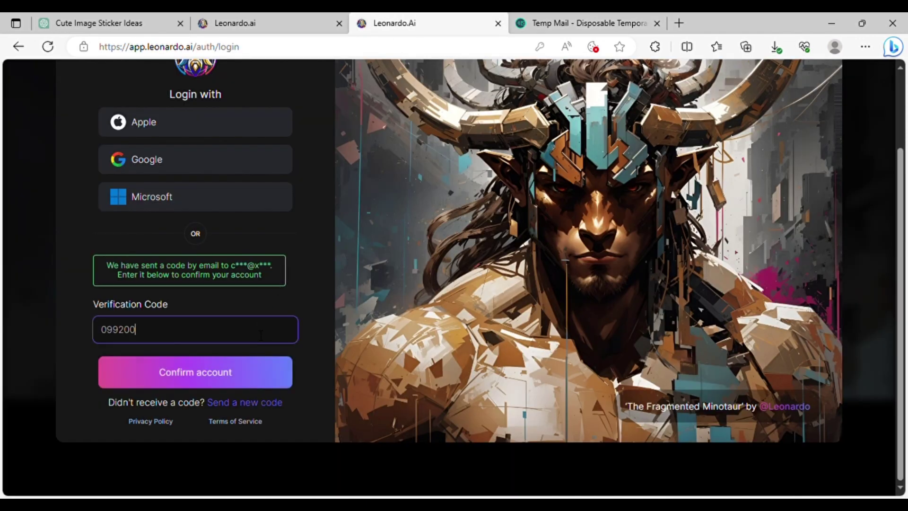
{"action": "left_click", "coordinate": [211, 380]}
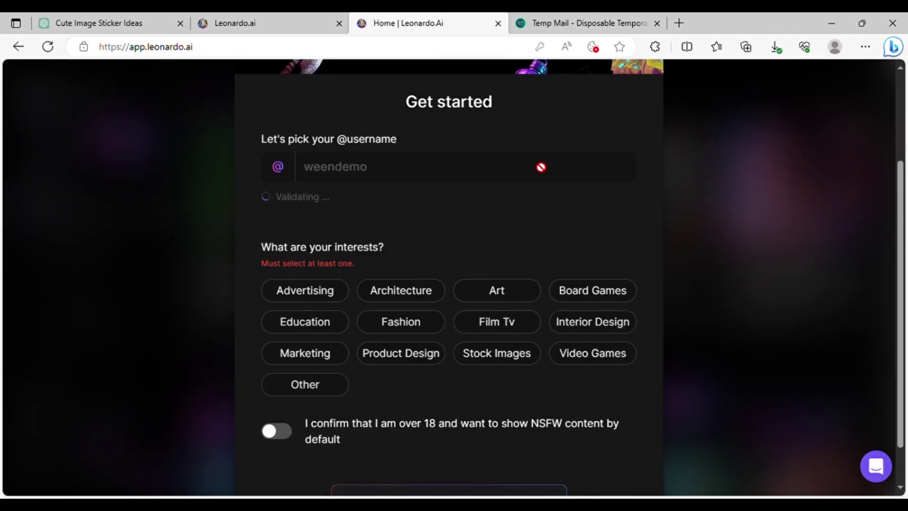
- Choose Art, Education and Marketing as interests, switch on the over-18 NSFW content option, and continue to the role question
{"action": "scroll", "coordinate": [524, 223], "scroll_direction": "down", "scroll_amount": 1}
{"action": "left_click", "coordinate": [528, 244]}
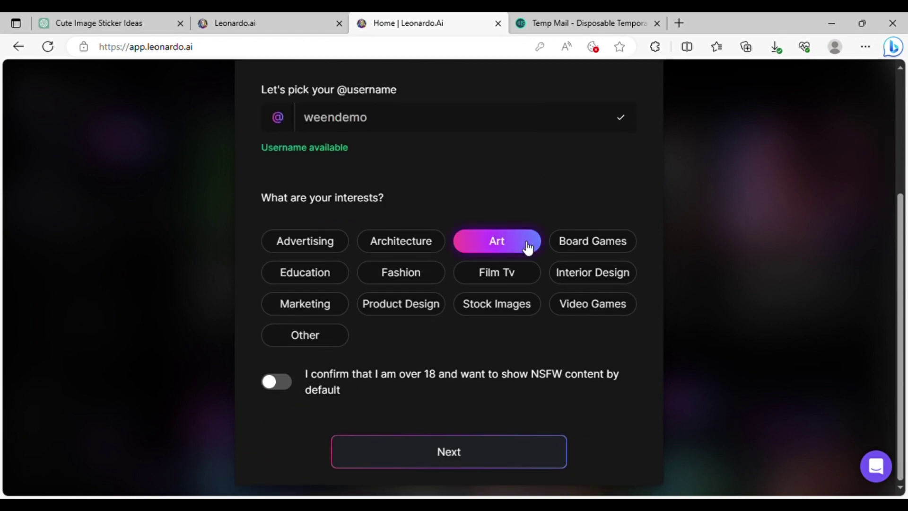
{"action": "left_click", "coordinate": [338, 273]}
{"action": "left_click", "coordinate": [331, 306]}
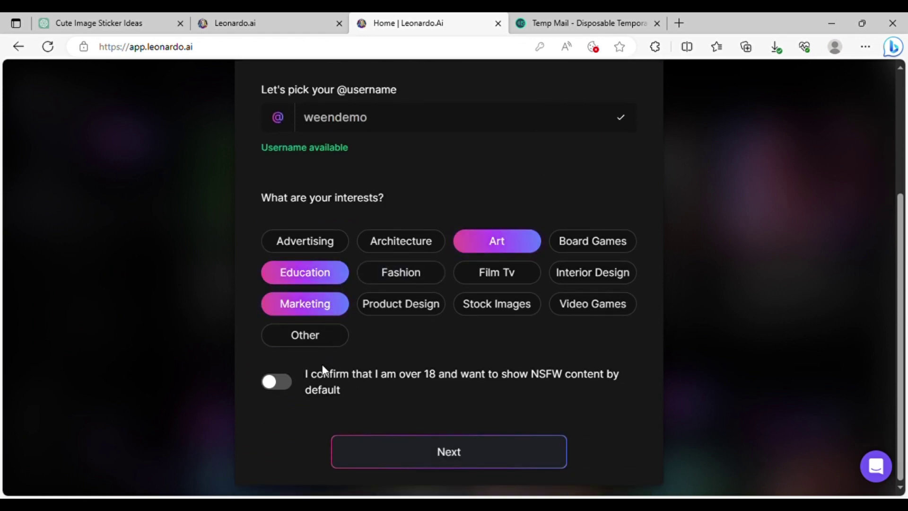
{"action": "left_click", "coordinate": [285, 393]}
{"action": "left_click", "coordinate": [453, 455]}
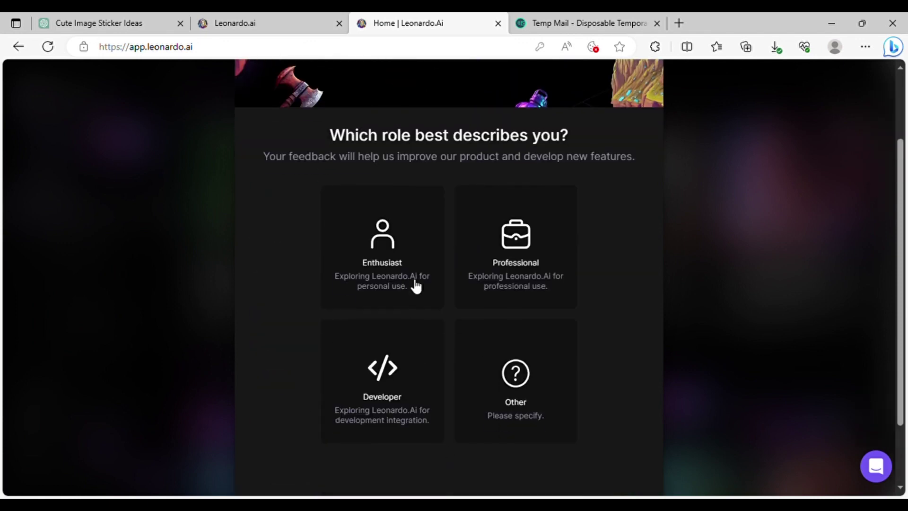
- Choose Enthusiast as the role, finish the account questions, and open AI Image Generation
{"action": "left_click", "coordinate": [418, 282]}
{"action": "left_click", "coordinate": [434, 456]}
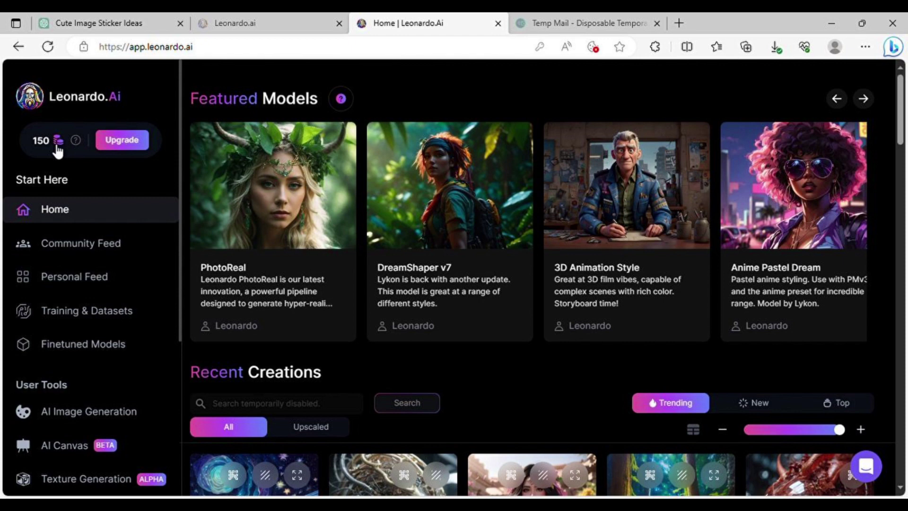
{"action": "left_click", "coordinate": [111, 415]}
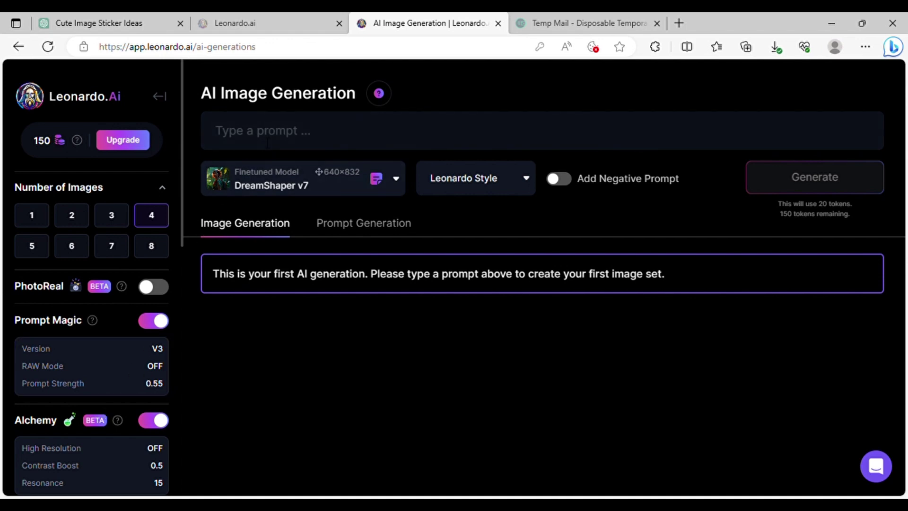
- Enter the prompt "sticker, cartoon,A cute Chihuahua, white background, Vermeer style, 12K, high quality, HD, octane render, cinematic lighting"
{"action": "left_click", "coordinate": [310, 140]}
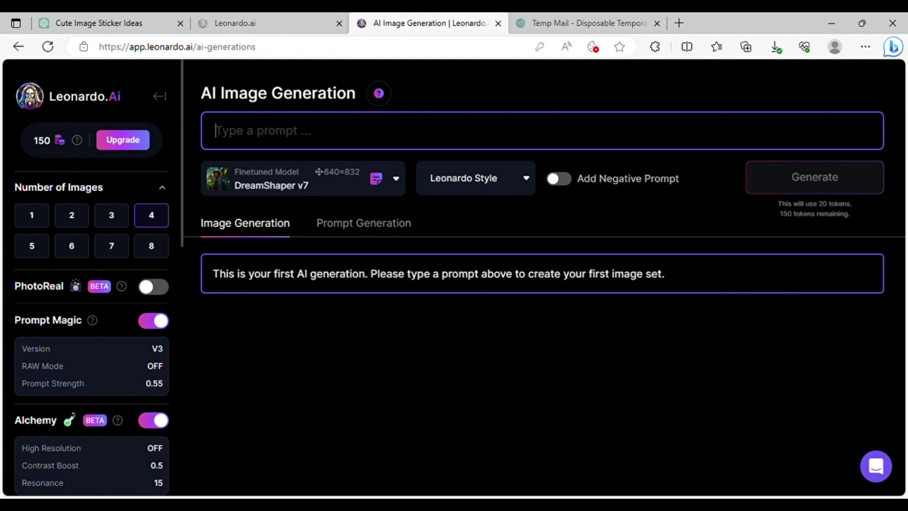
{"action": "type", "text": "sticker, cartoon,(your design idea), white background, Vermeer style, 12K, high quality, HD, octane render, cinematic lighting"}
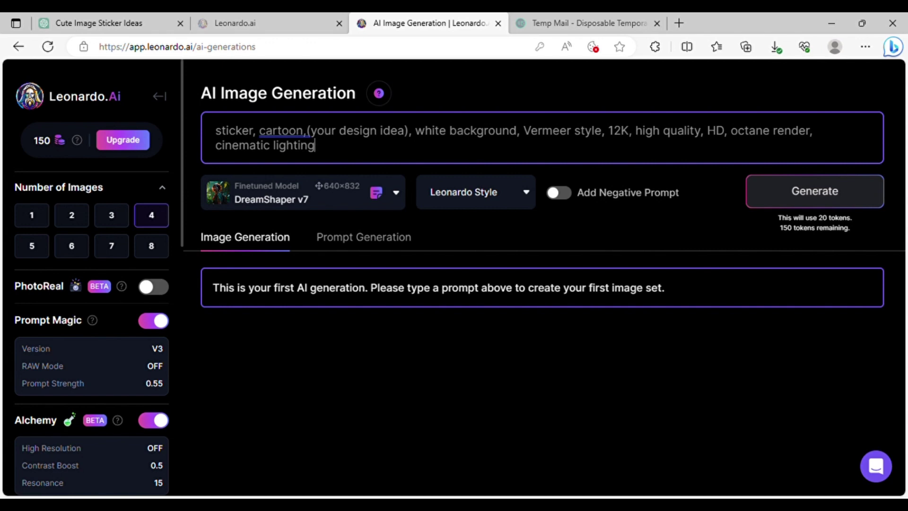
{"action": "left_click_drag", "start_coordinate": [408, 130], "coordinate": [308, 132]}
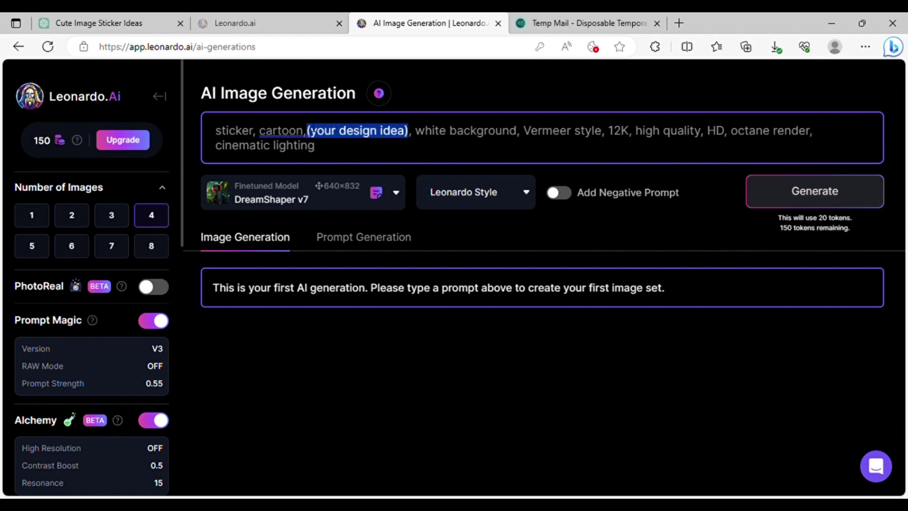
{"action": "type", "text": "A cute Chihuahua"}
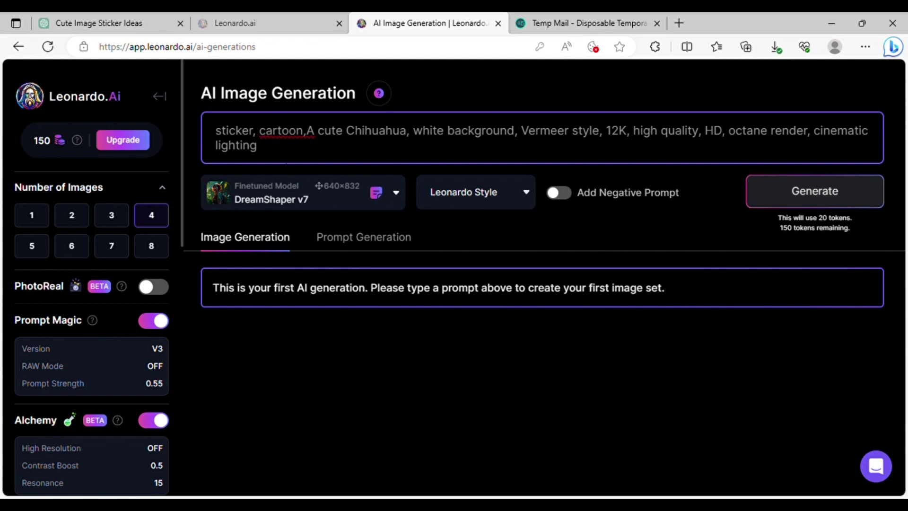
- Select Leonardo Diffusion as the finetuned model and generate the four Chihuahua images
{"action": "left_click", "coordinate": [402, 201]}
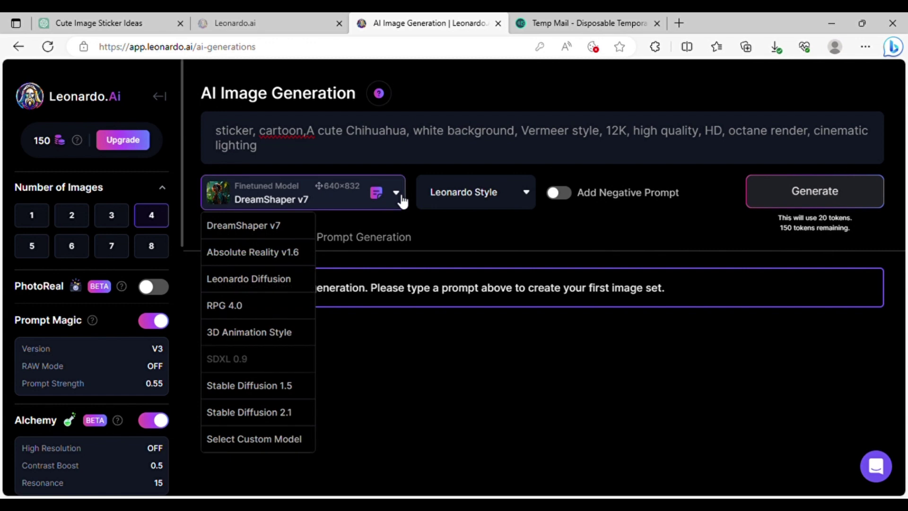
{"action": "left_click", "coordinate": [297, 285]}
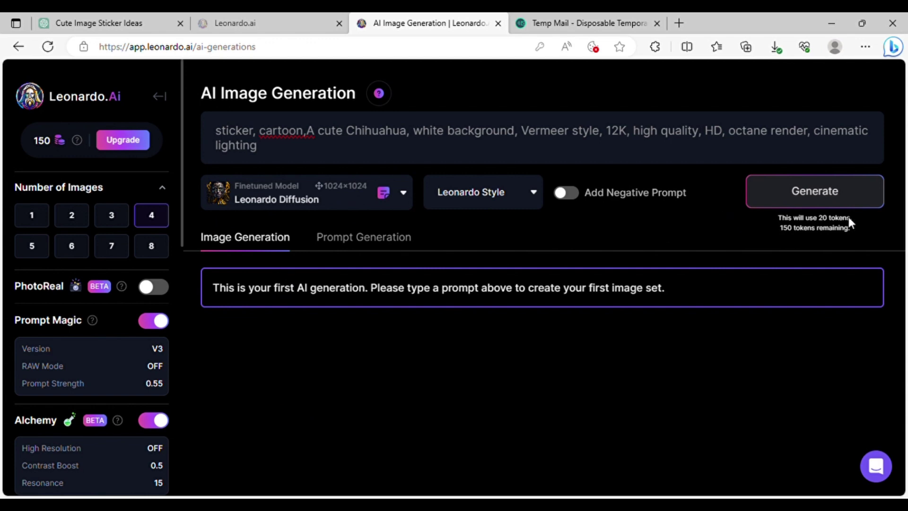
{"action": "left_click", "coordinate": [821, 194]}
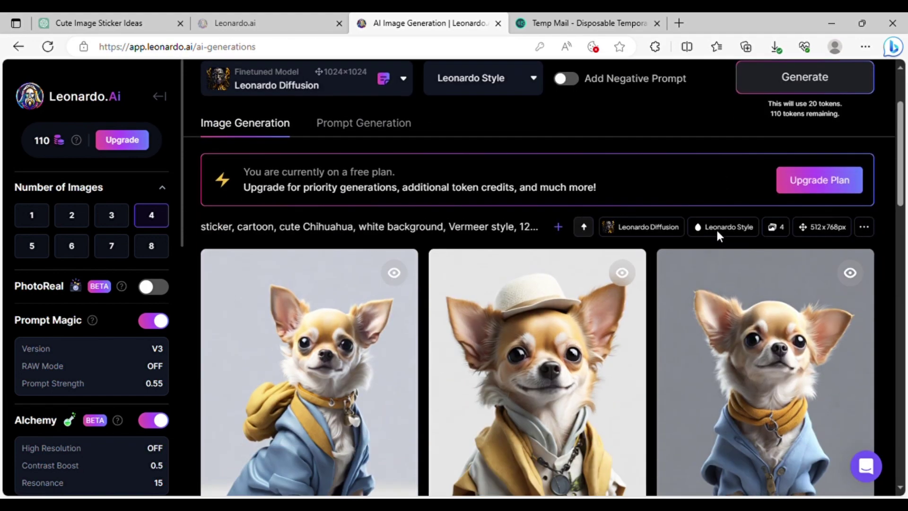
- Look through the generated Chihuahua images one by one in the enlarged view
{"action": "scroll", "coordinate": [715, 228], "scroll_direction": "down", "scroll_amount": 5}
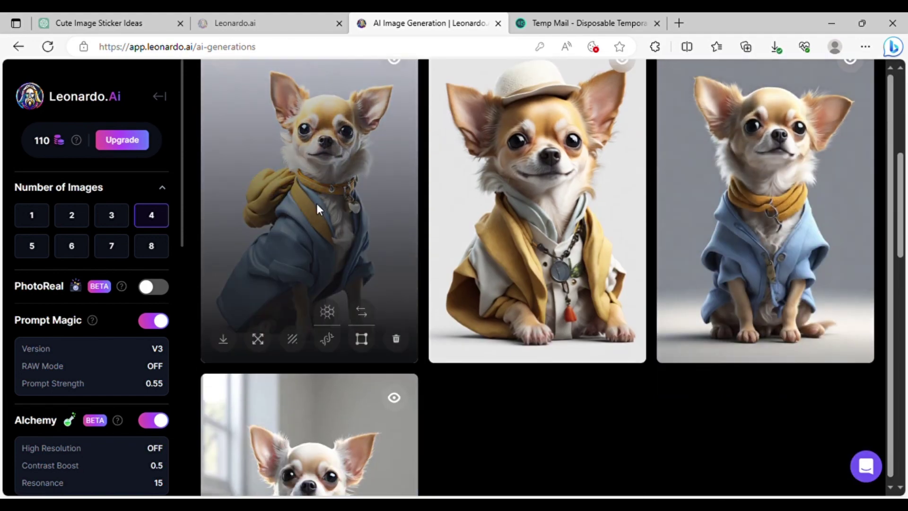
{"action": "left_click", "coordinate": [317, 204]}
{"action": "left_click", "coordinate": [657, 278]}
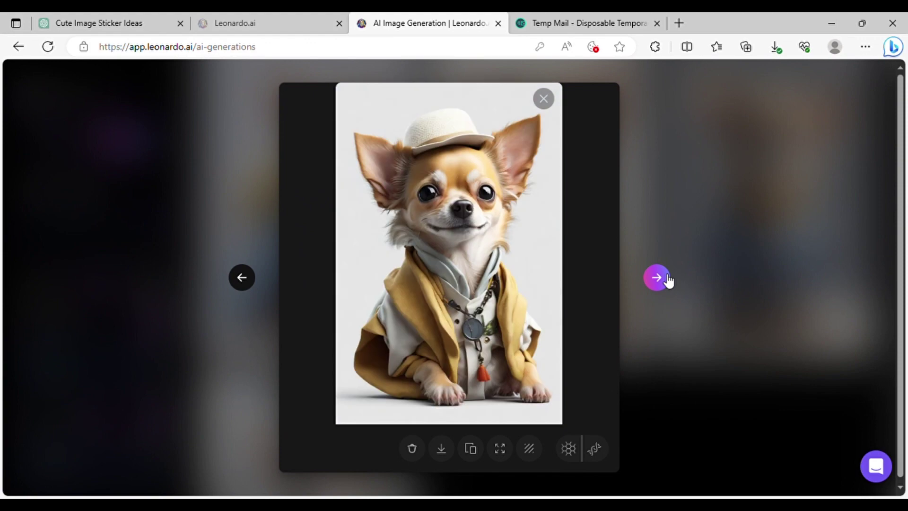
{"action": "left_click", "coordinate": [657, 277]}
{"action": "left_click", "coordinate": [657, 277]}
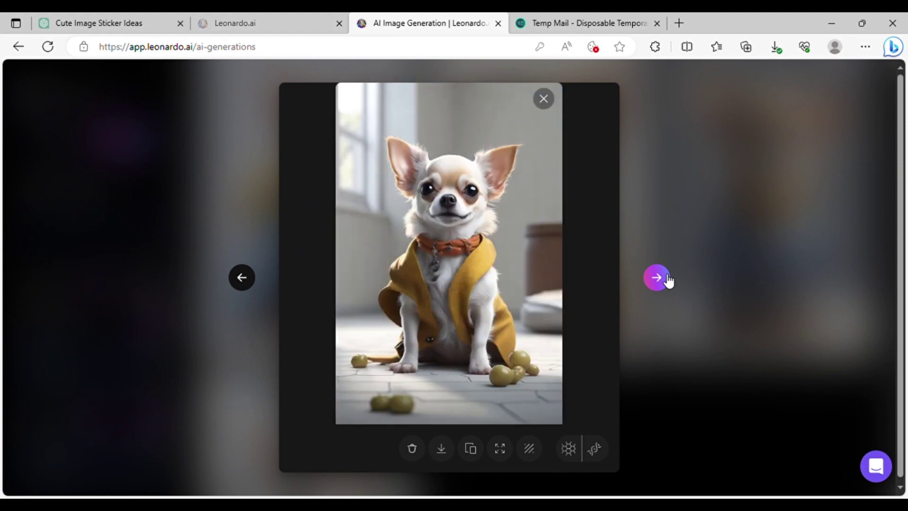
{"action": "left_click", "coordinate": [657, 277]}
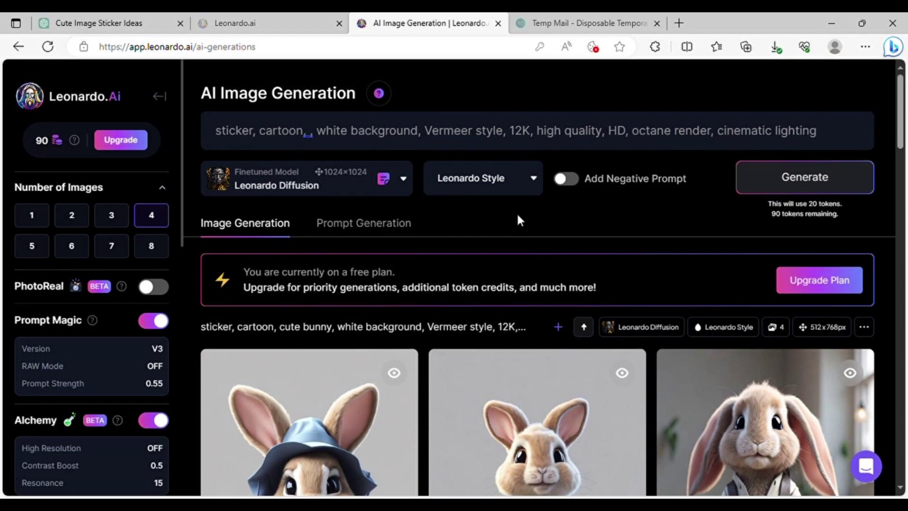
- Replace the prompt with "sticker, cartoon,(your design idea), white background, Vermeer style, 12K, high quality, HD, octane render, cinematic lighting"
{"action": "triple_click", "coordinate": [492, 134]}
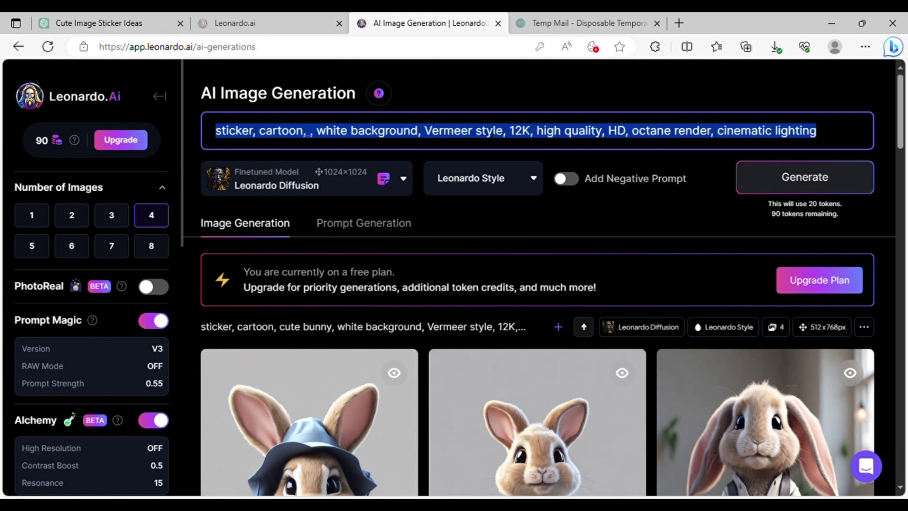
{"action": "type", "text": "sticker, cartoon,(your design idea), white background, Vermeer style, 12K, high quality, HD, octane render, cinematic lighting"}
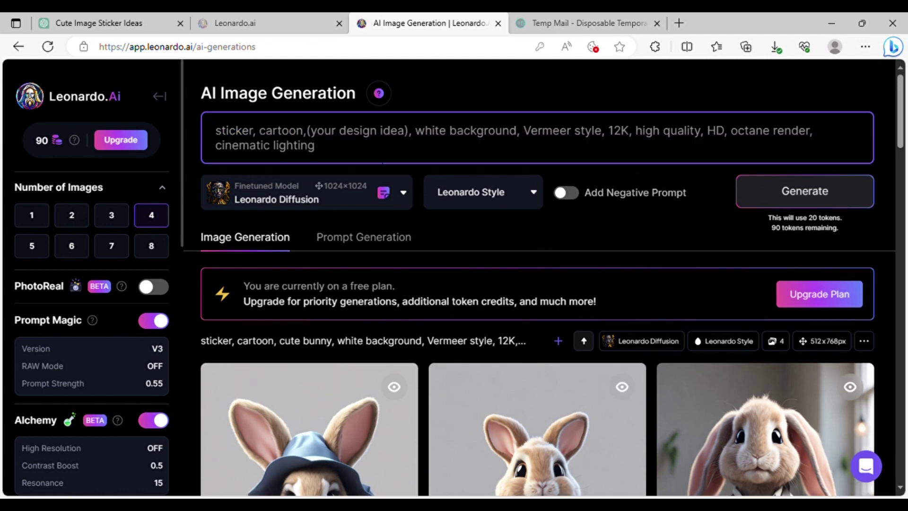
- Switch to ChatGPT to check the animals named in the Woodland Tea Party sticker idea, and return to the Leonardo.Ai prompt
{"action": "left_click", "coordinate": [114, 19]}
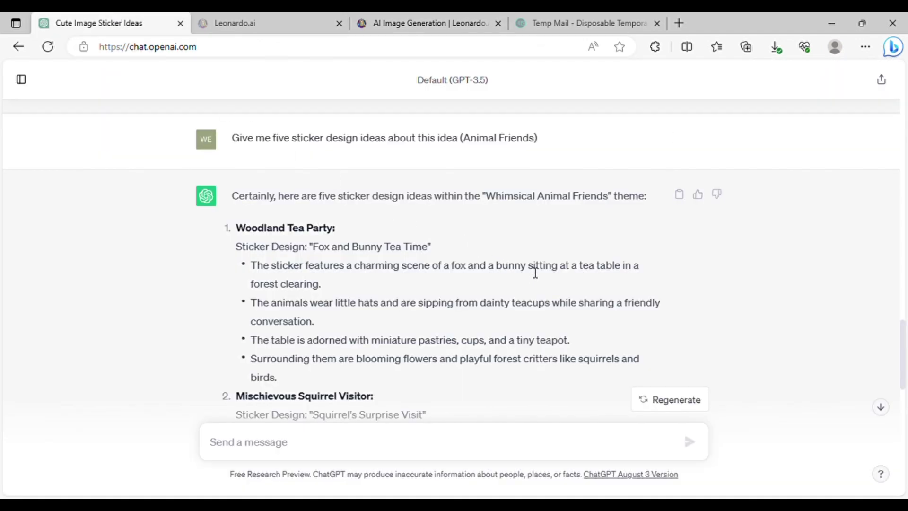
{"action": "left_click_drag", "start_coordinate": [527, 268], "coordinate": [495, 271]}
{"action": "left_click", "coordinate": [502, 276]}
{"action": "left_click", "coordinate": [403, 22]}
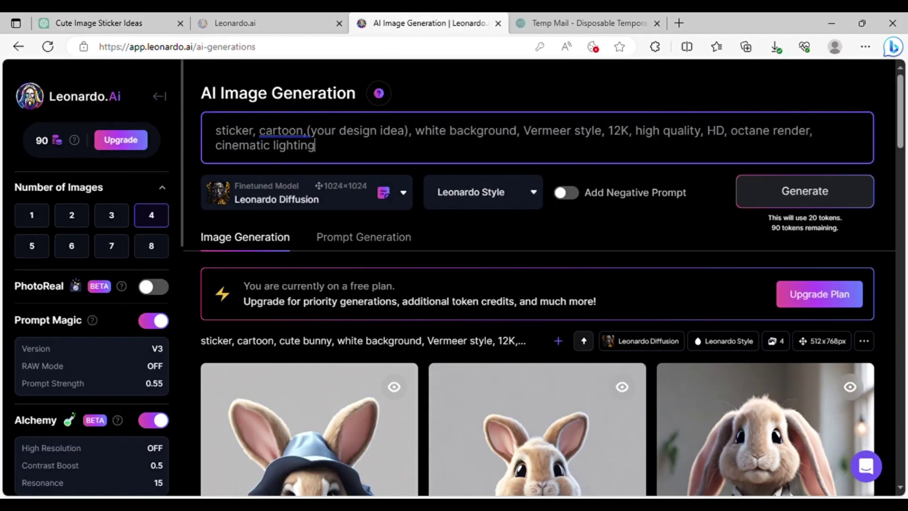
- Replace the "(your design idea)" placeholder in the prompt with "cute bear" and generate four images
{"action": "left_click_drag", "start_coordinate": [409, 131], "coordinate": [312, 134]}
{"action": "type", "text": "cute bear"}
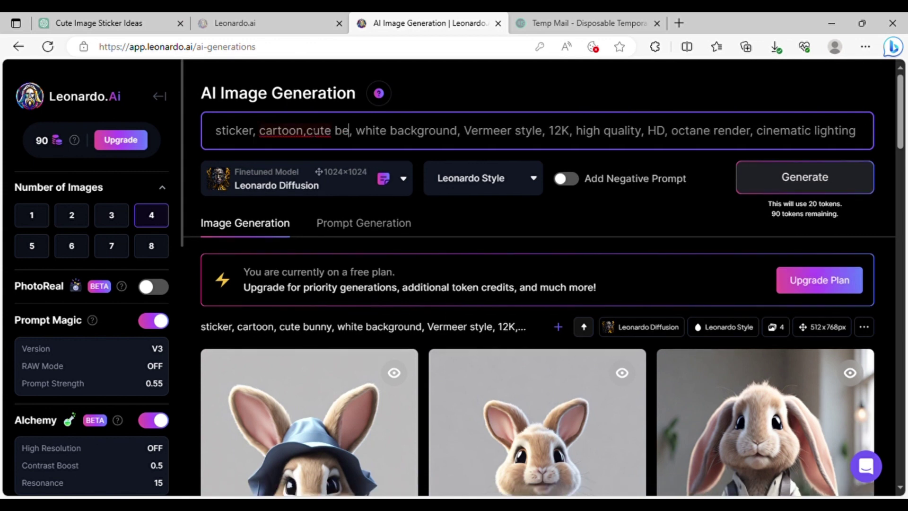
{"action": "left_click", "coordinate": [506, 158]}
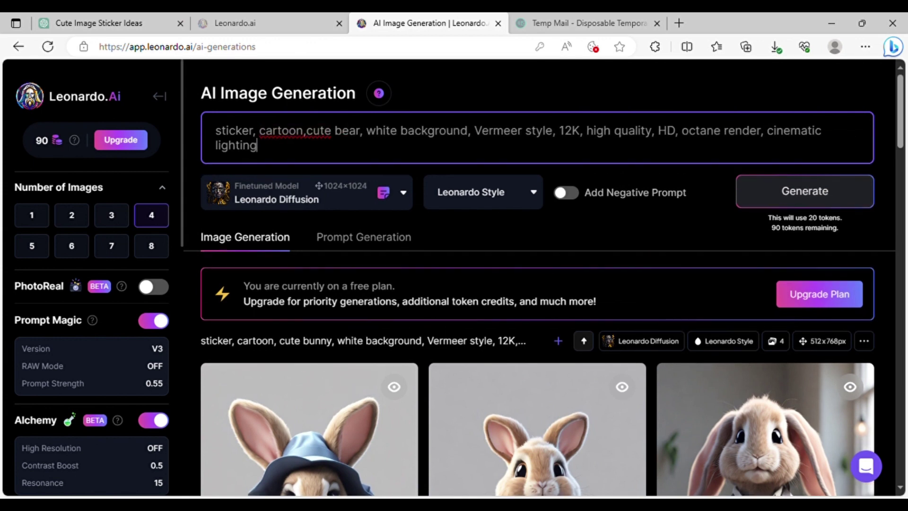
{"action": "left_click", "coordinate": [791, 196]}
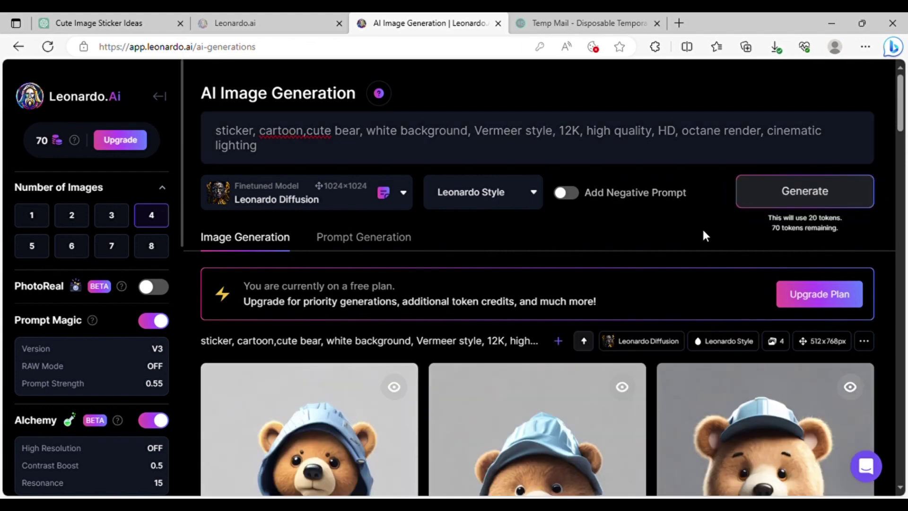
- Examine the generated bear images one by one in the enlarged view, ending on the bear in the yellow coat
{"action": "scroll", "coordinate": [702, 228], "scroll_direction": "down", "scroll_amount": 5}
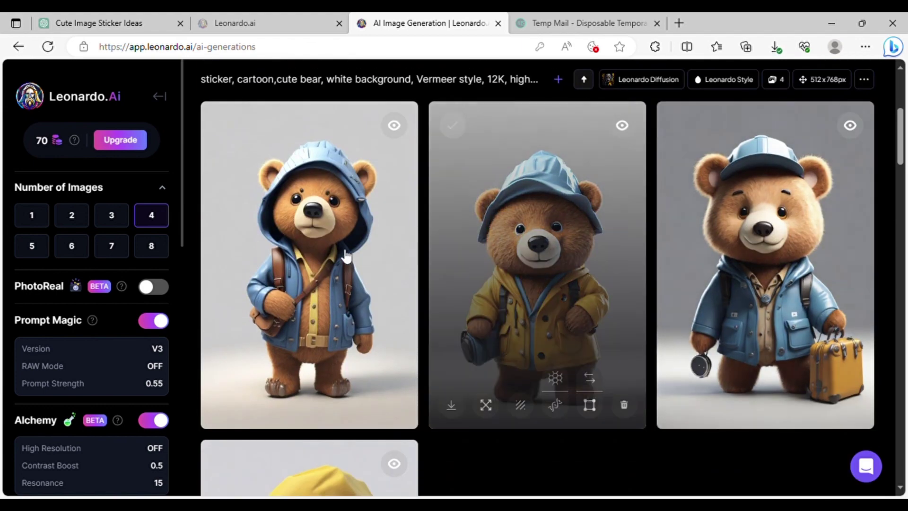
{"action": "left_click", "coordinate": [349, 261]}
{"action": "left_click", "coordinate": [669, 283]}
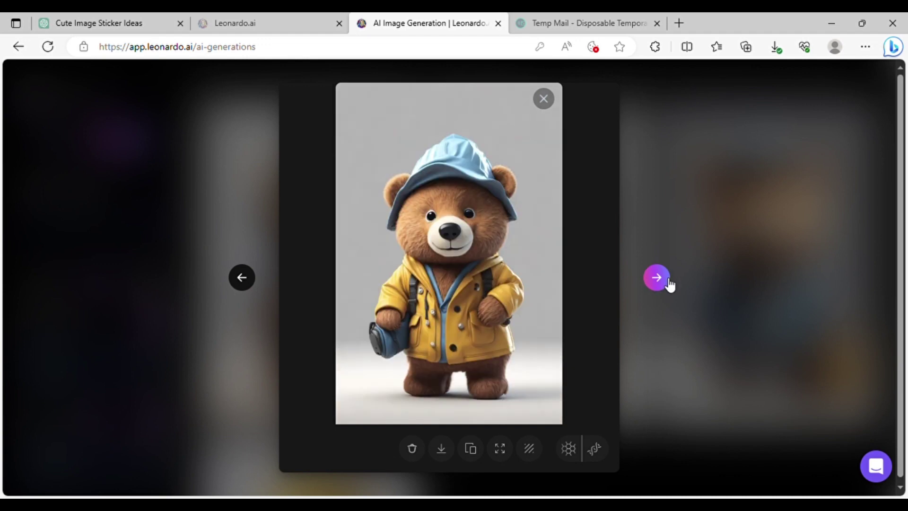
{"action": "left_click", "coordinate": [668, 283]}
{"action": "left_click", "coordinate": [669, 283]}
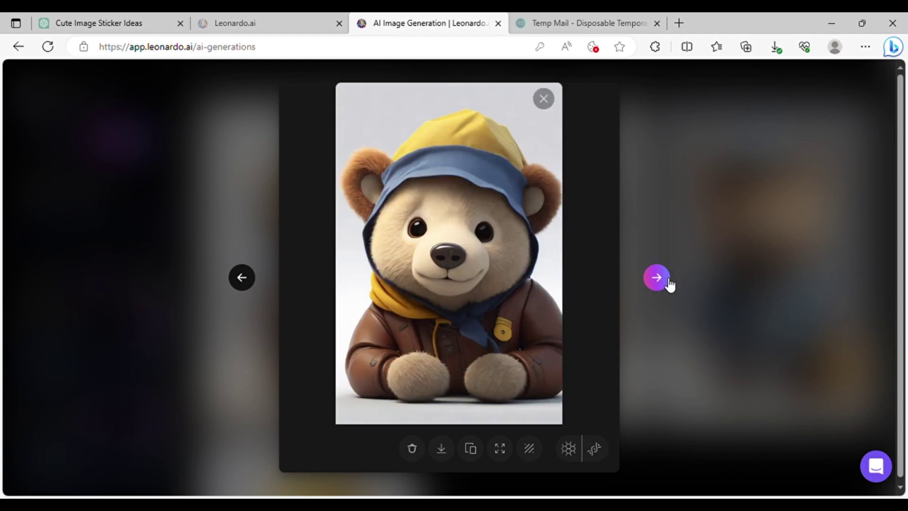
{"action": "left_click", "coordinate": [668, 283]}
{"action": "left_click", "coordinate": [668, 283]}
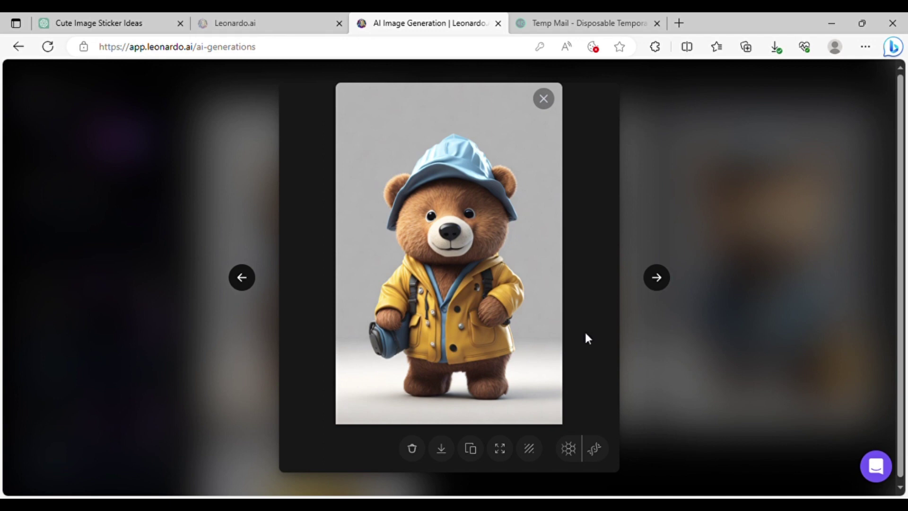
- Remove the background from the yellow-coated bear image and close its enlarged view
{"action": "left_click", "coordinate": [533, 455]}
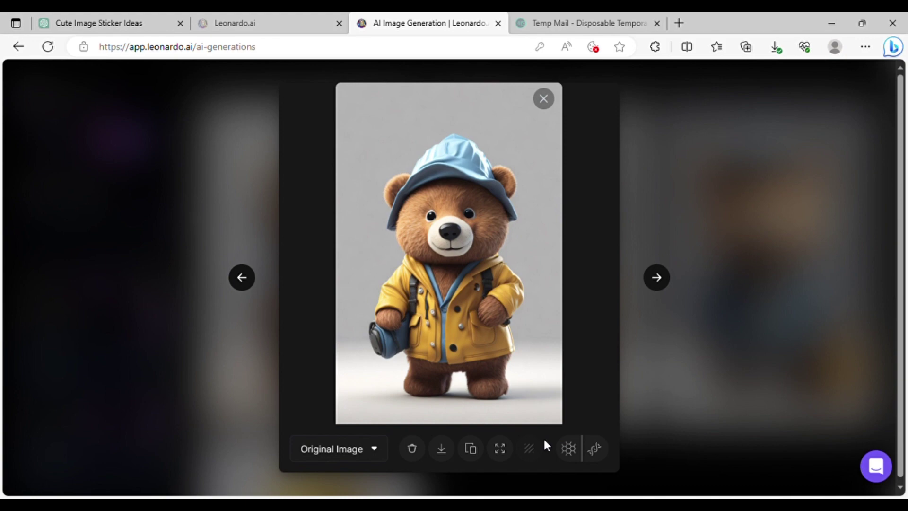
{"action": "left_click", "coordinate": [543, 99]}
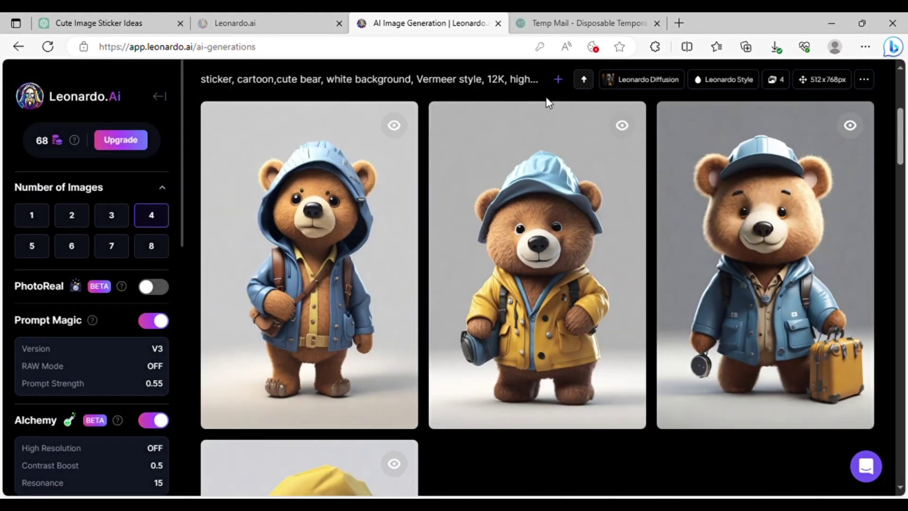
{"action": "mouse_move", "coordinate": [373, 241]}
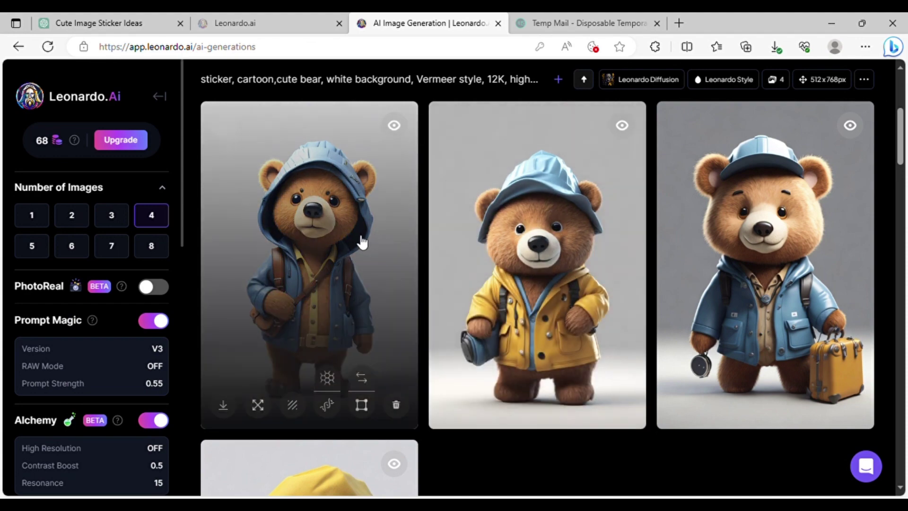
{"action": "mouse_move", "coordinate": [592, 227]}
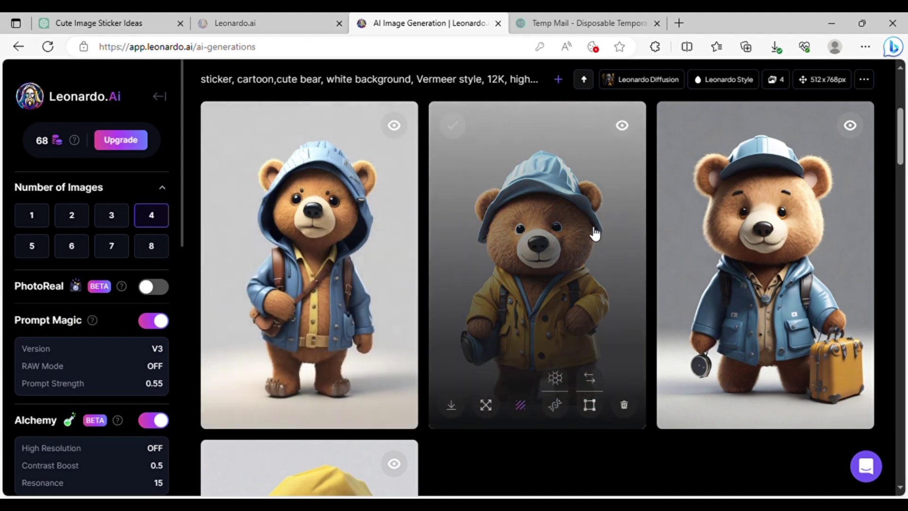
- Reopen the yellow-coated bear image, show its original and no-background versions, and download the image
{"action": "left_click", "coordinate": [541, 331]}
{"action": "left_click", "coordinate": [362, 453]}
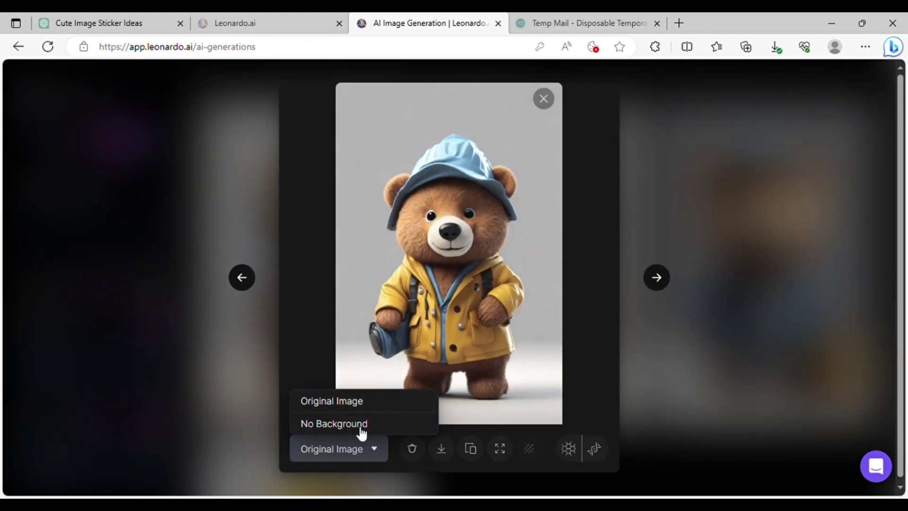
{"action": "left_click", "coordinate": [446, 455]}
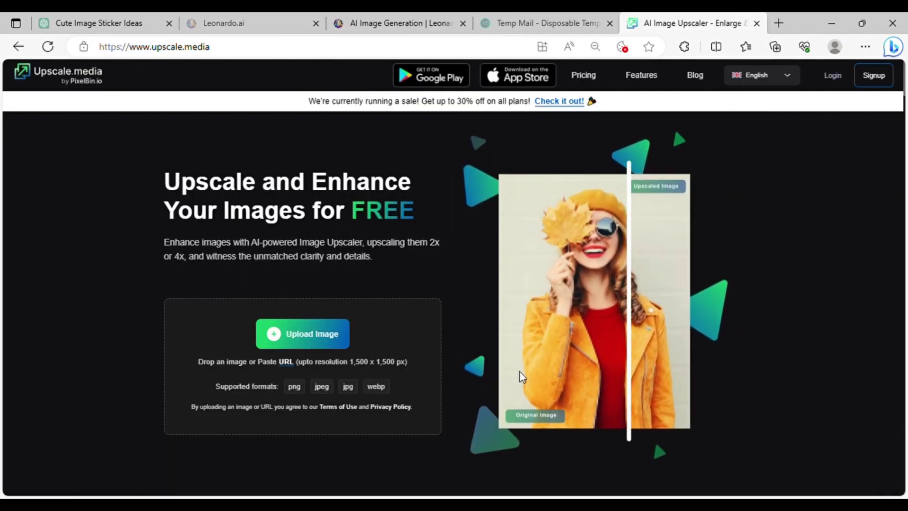
- Switch to Upscale.media, upload the yellow-coated bear image for 2x upscaling, and look through the pricing plans
{"action": "left_click", "coordinate": [327, 338]}
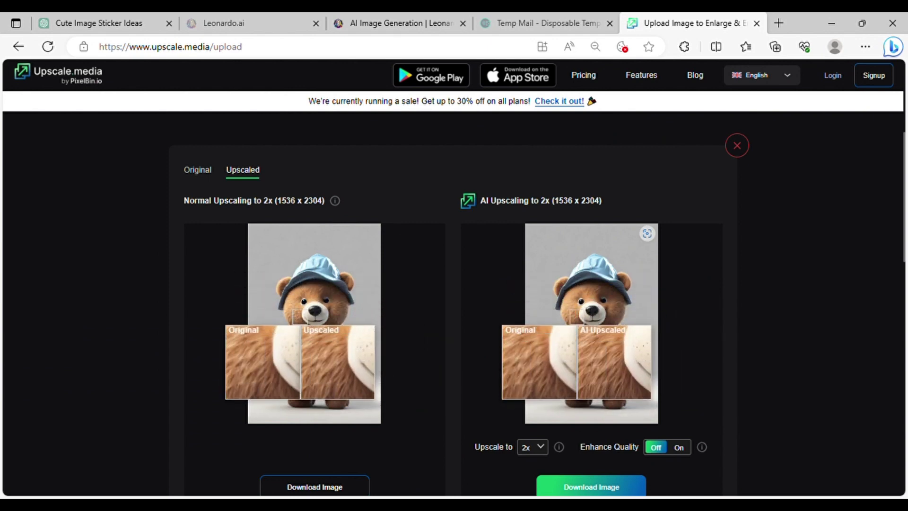
{"action": "scroll", "coordinate": [562, 309], "scroll_direction": "down", "scroll_amount": 4}
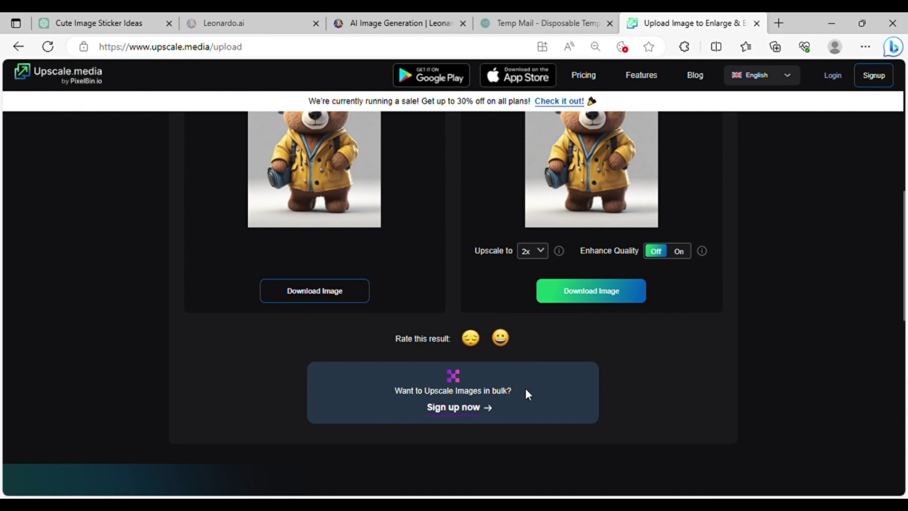
{"action": "left_click", "coordinate": [584, 78]}
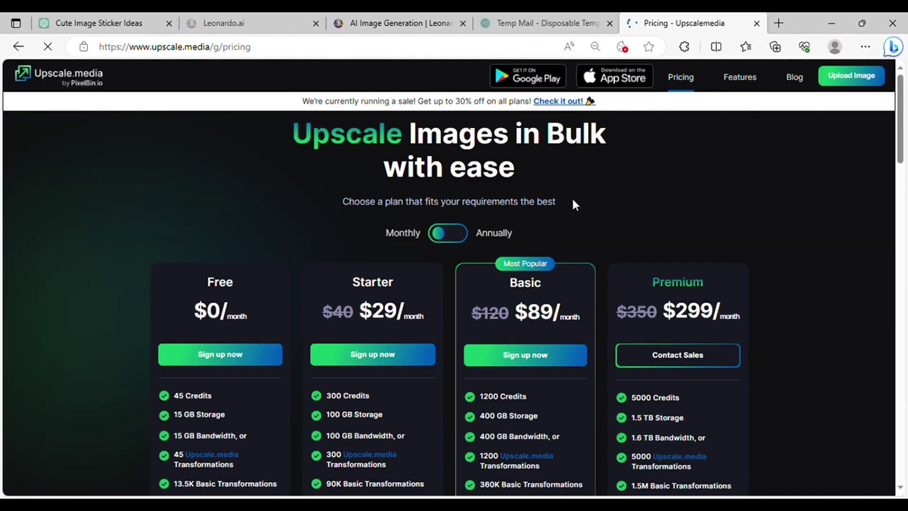
{"action": "scroll", "coordinate": [572, 207], "scroll_direction": "down", "scroll_amount": 3}
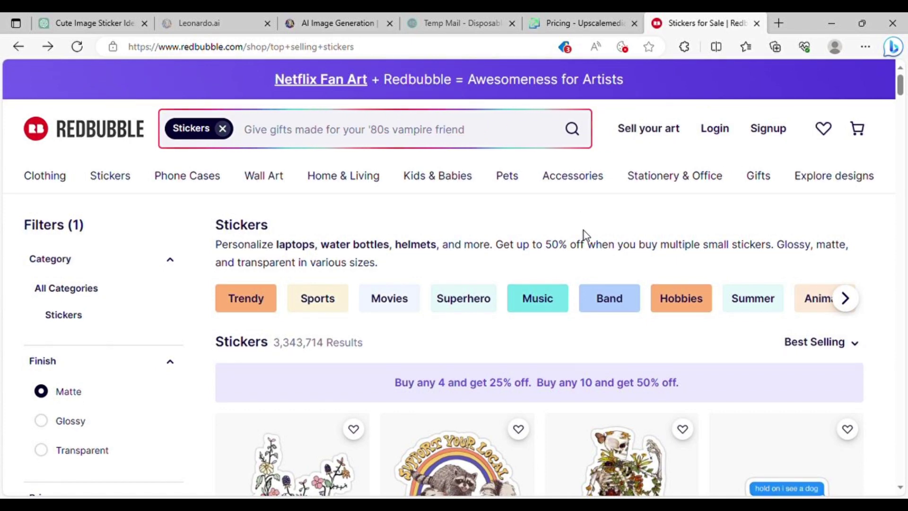
- Browse Redbubble's best-selling stickers to examine popular designs and prices, and return to the start of the listing
{"action": "scroll", "coordinate": [591, 206], "scroll_direction": "down", "scroll_amount": 1}
{"action": "scroll", "coordinate": [591, 208], "scroll_direction": "down", "scroll_amount": 9}
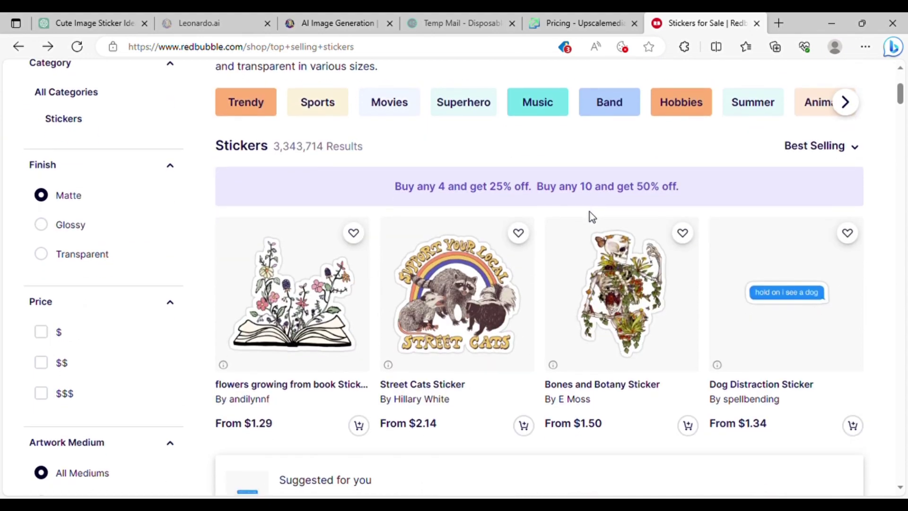
{"action": "scroll", "coordinate": [585, 245], "scroll_direction": "down", "scroll_amount": 9}
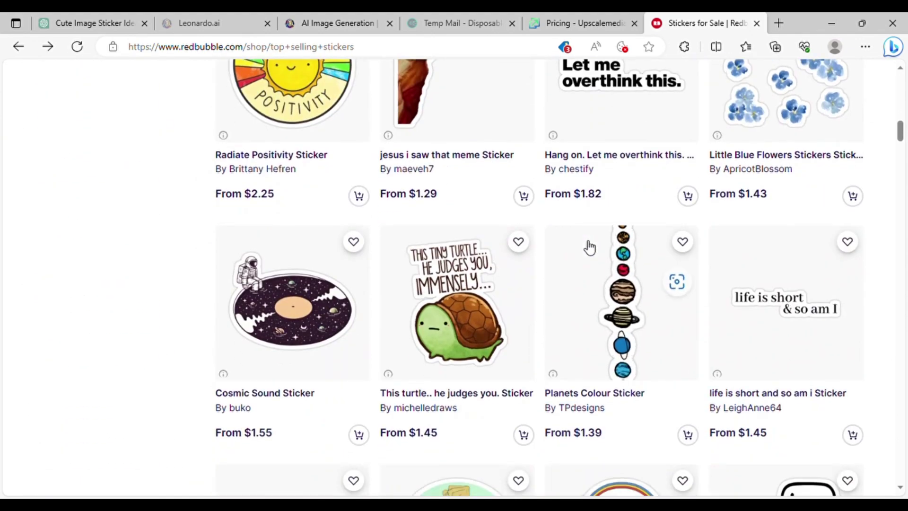
{"action": "scroll", "coordinate": [589, 247], "scroll_direction": "down", "scroll_amount": 8}
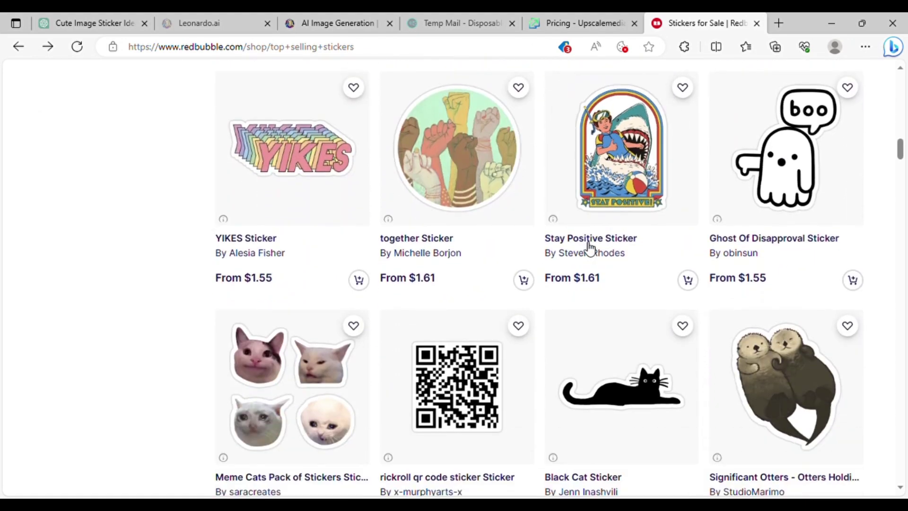
{"action": "scroll", "coordinate": [589, 246], "scroll_direction": "down", "scroll_amount": 6}
{"action": "scroll", "coordinate": [589, 247], "scroll_direction": "down", "scroll_amount": 10}
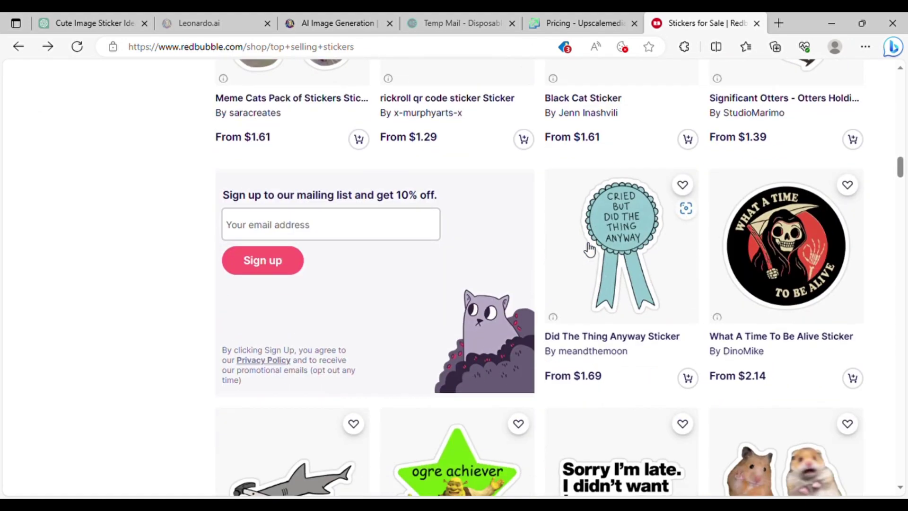
{"action": "scroll", "coordinate": [589, 248], "scroll_direction": "down", "scroll_amount": 11}
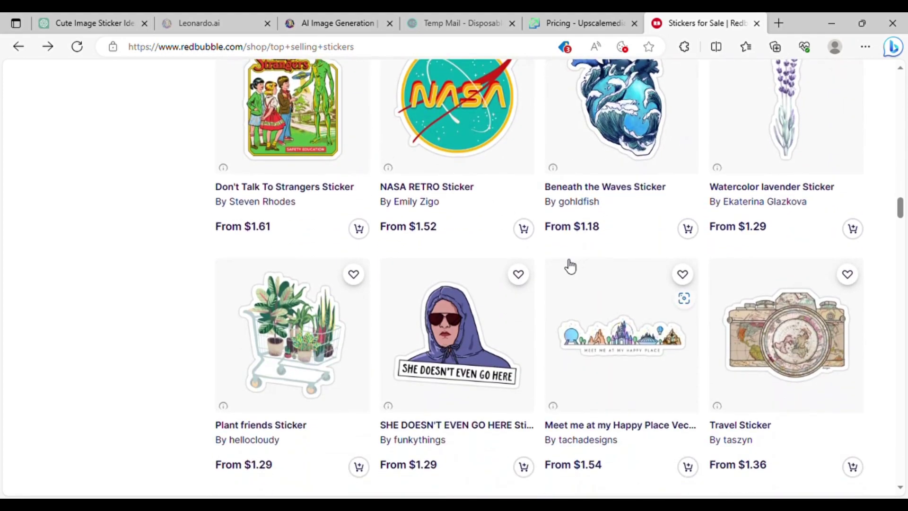
{"action": "scroll", "coordinate": [561, 276], "scroll_direction": "down", "scroll_amount": 8}
{"action": "scroll", "coordinate": [553, 288], "scroll_direction": "down", "scroll_amount": 7}
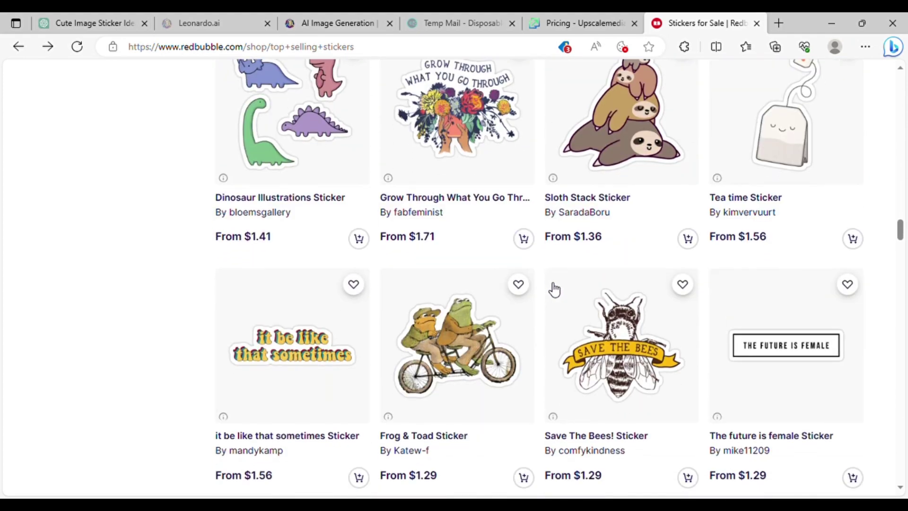
{"action": "key", "text": "Home"}
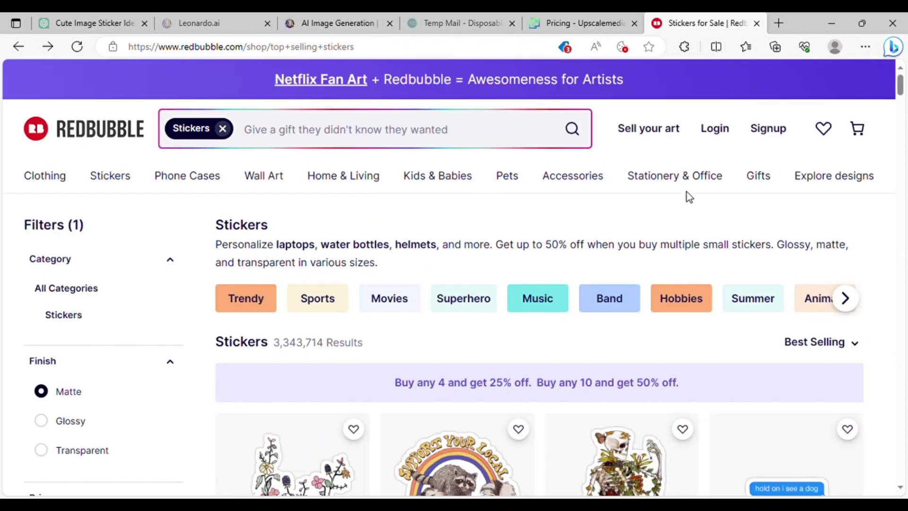
- Sign up for a Redbubble account by filling in the email, username and account password, leaving special-offer emails off
{"action": "left_click", "coordinate": [772, 135]}
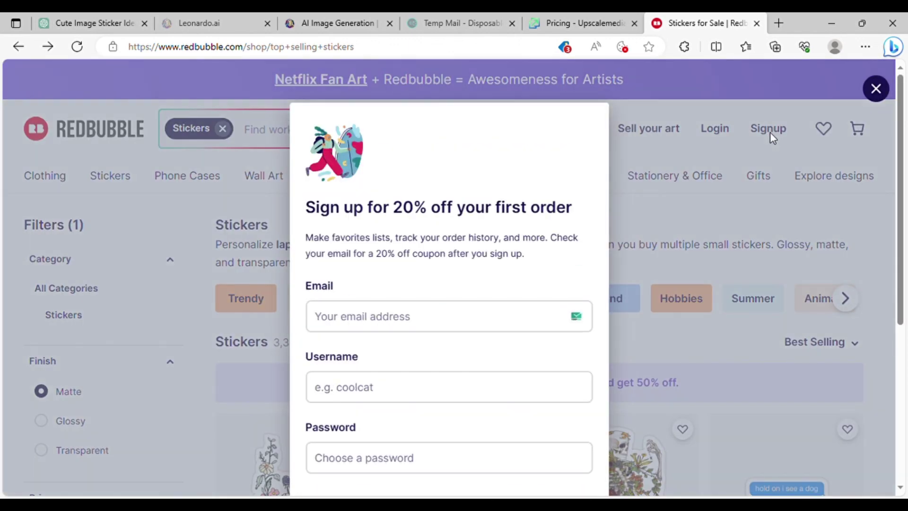
{"action": "left_click", "coordinate": [553, 319]}
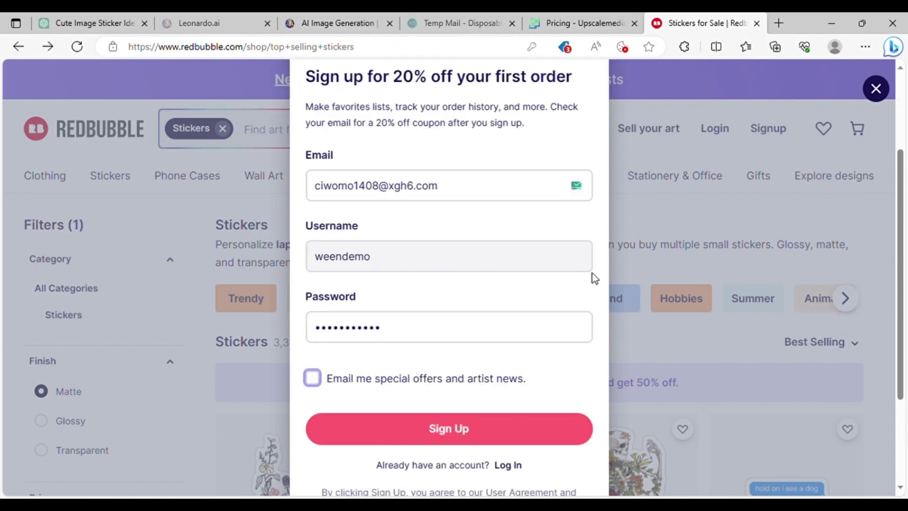
{"action": "left_click", "coordinate": [457, 431]}
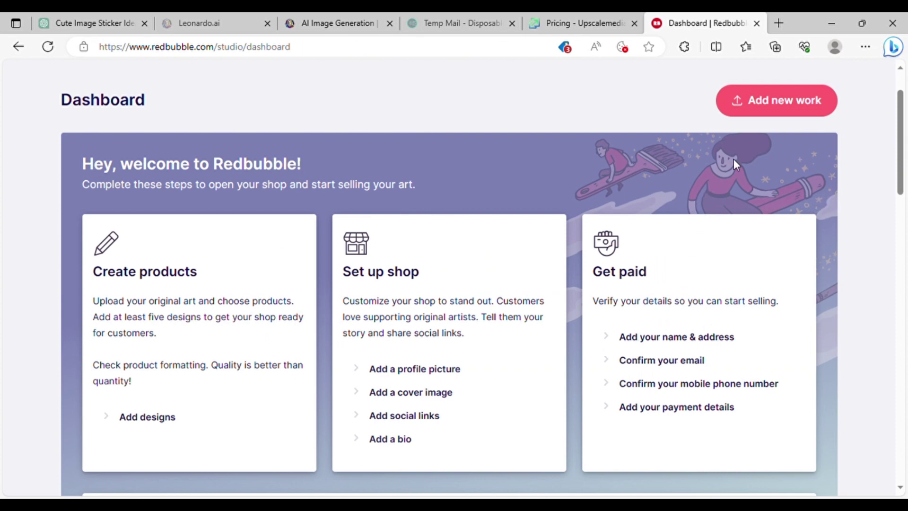
- Open the page for adding new work, check the minimum resolution in the file requirements, and start uploading a new work
{"action": "left_click", "coordinate": [781, 111]}
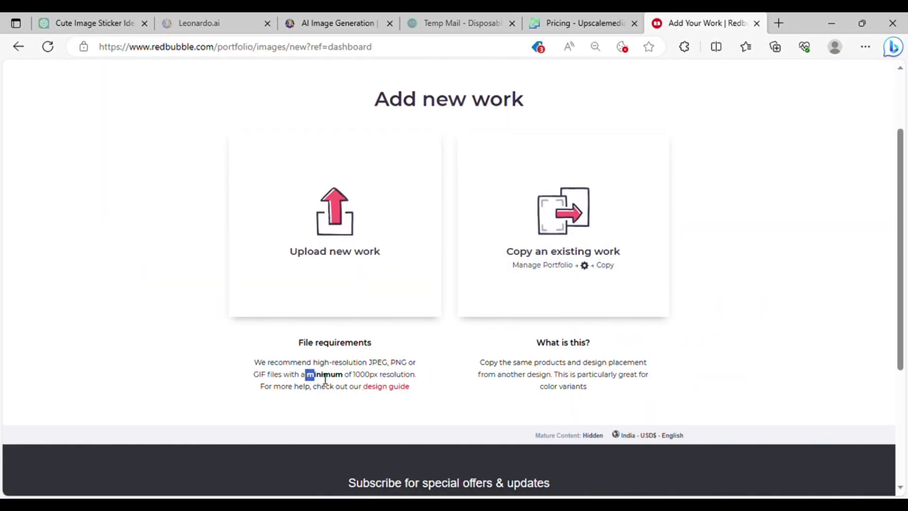
{"action": "left_click_drag", "start_coordinate": [324, 379], "coordinate": [423, 377]}
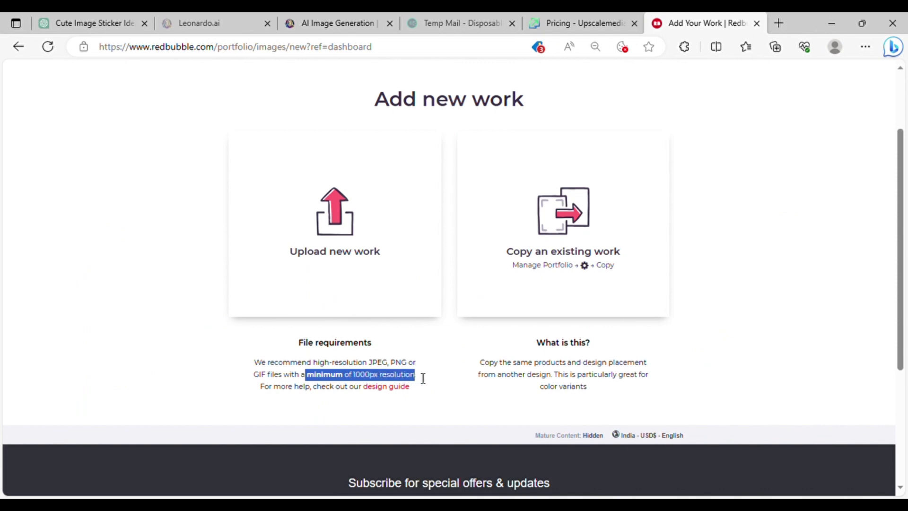
{"action": "left_click", "coordinate": [429, 403]}
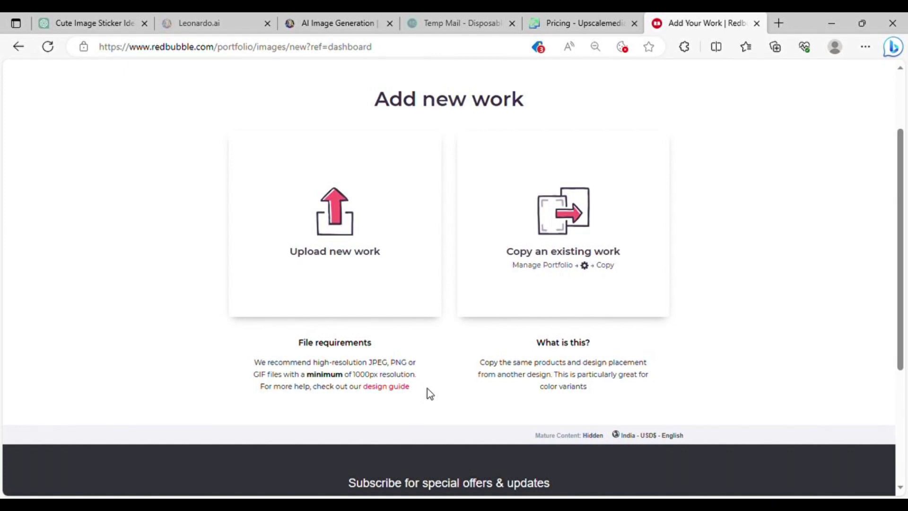
{"action": "left_click", "coordinate": [353, 251]}
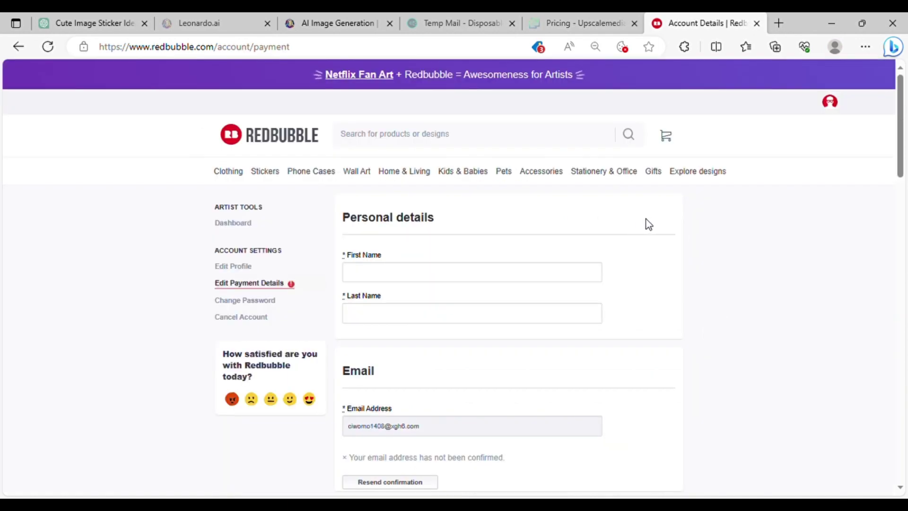
- Look through the account's payment details form, from the personal details and residential address to the payment currency section
{"action": "scroll", "coordinate": [654, 244], "scroll_direction": "down", "scroll_amount": 8}
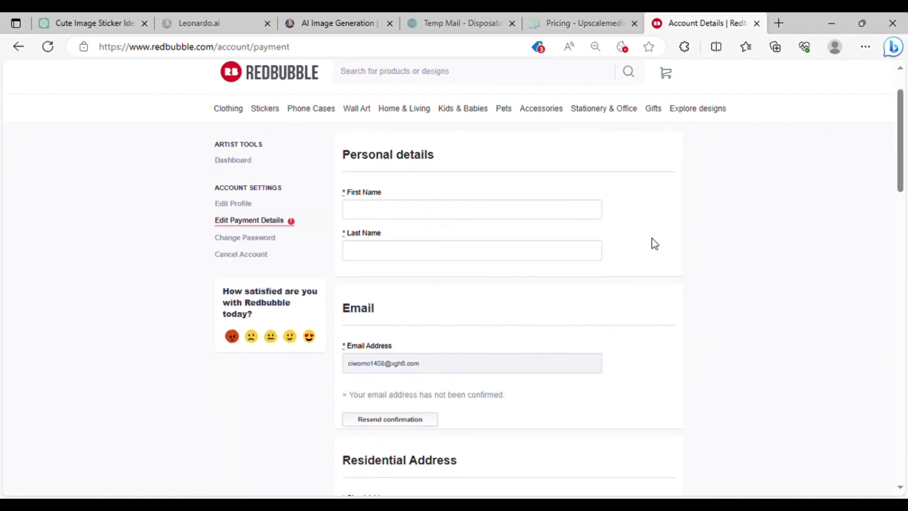
{"action": "scroll", "coordinate": [654, 244], "scroll_direction": "down", "scroll_amount": 8}
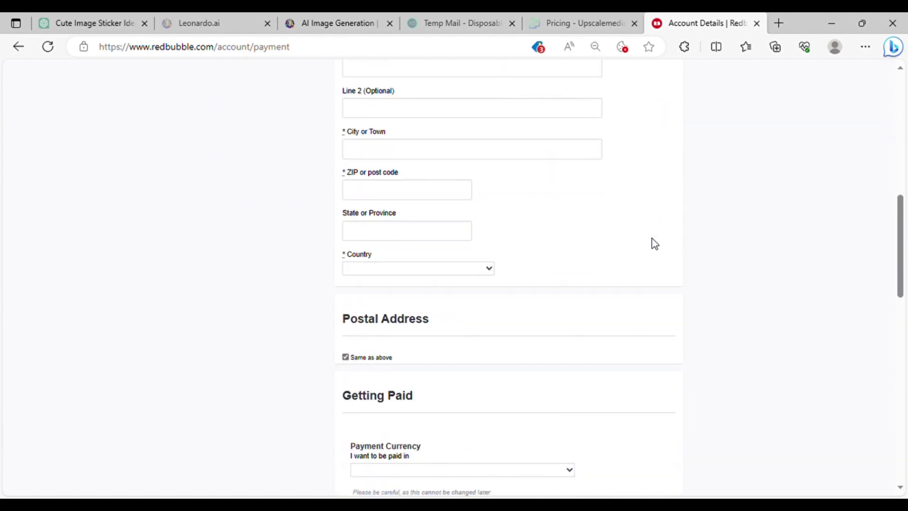
{"action": "scroll", "coordinate": [654, 244], "scroll_direction": "down", "scroll_amount": 3}
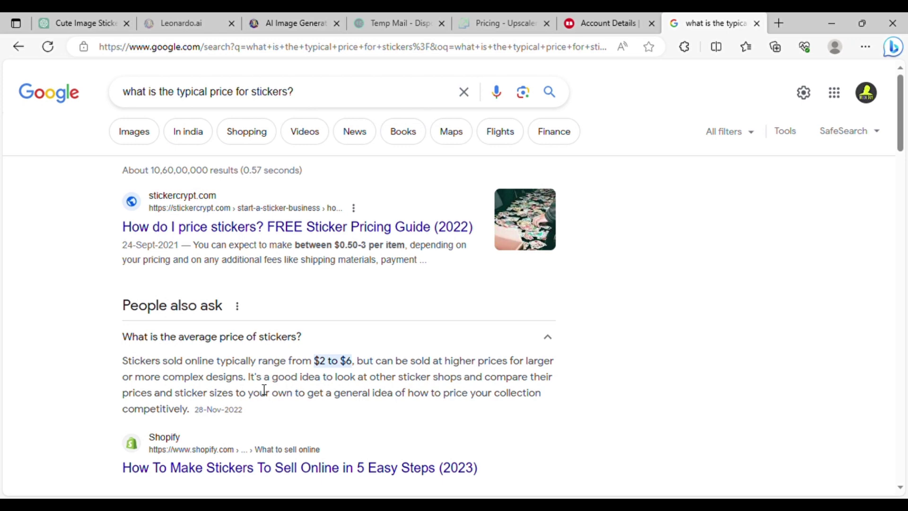
- Switch to the Google results for "what is the typical price for stickers?" and highlight the average price range
{"action": "left_click_drag", "start_coordinate": [316, 364], "coordinate": [362, 364]}
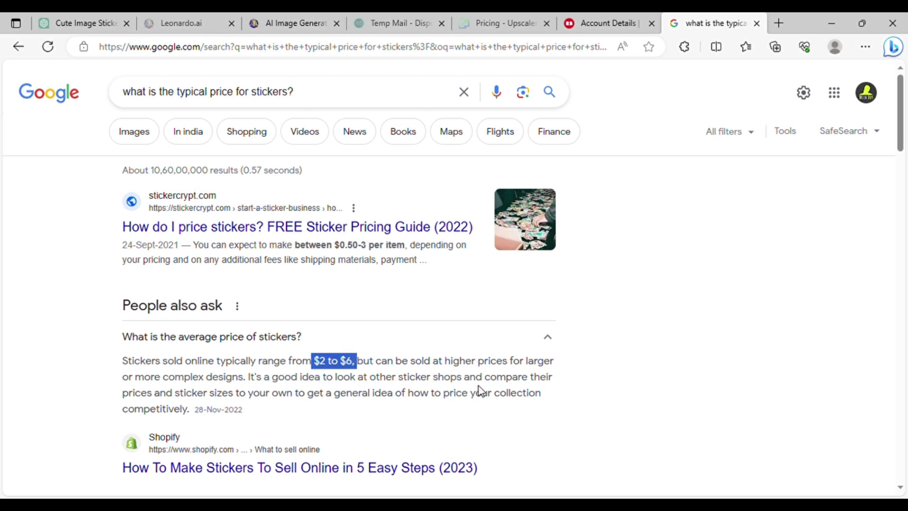
{"action": "left_click", "coordinate": [562, 361]}
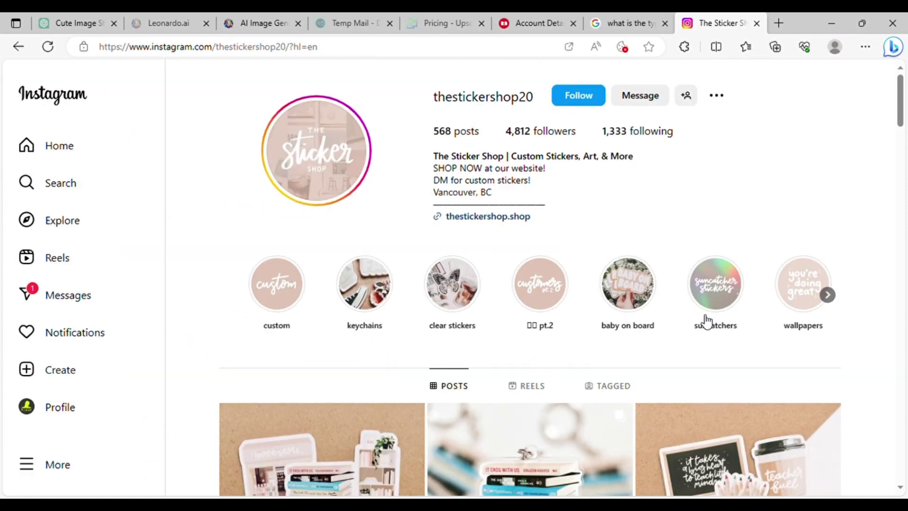
- Switch to the thestickershop20 Instagram profile and look through its posts for examples of promoting stickers
{"action": "scroll", "coordinate": [708, 318], "scroll_direction": "down", "scroll_amount": 4}
{"action": "scroll", "coordinate": [861, 305], "scroll_direction": "down", "scroll_amount": 14}
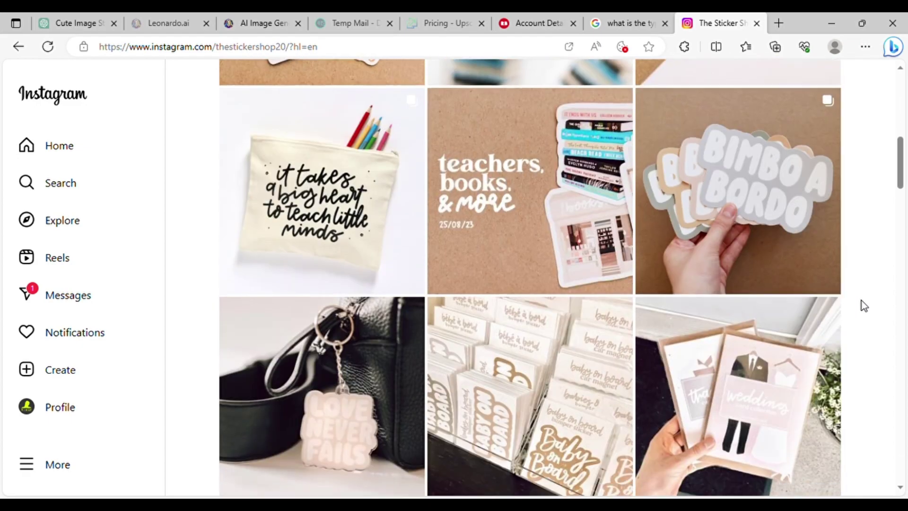
{"action": "scroll", "coordinate": [861, 305], "scroll_direction": "down", "scroll_amount": 5}
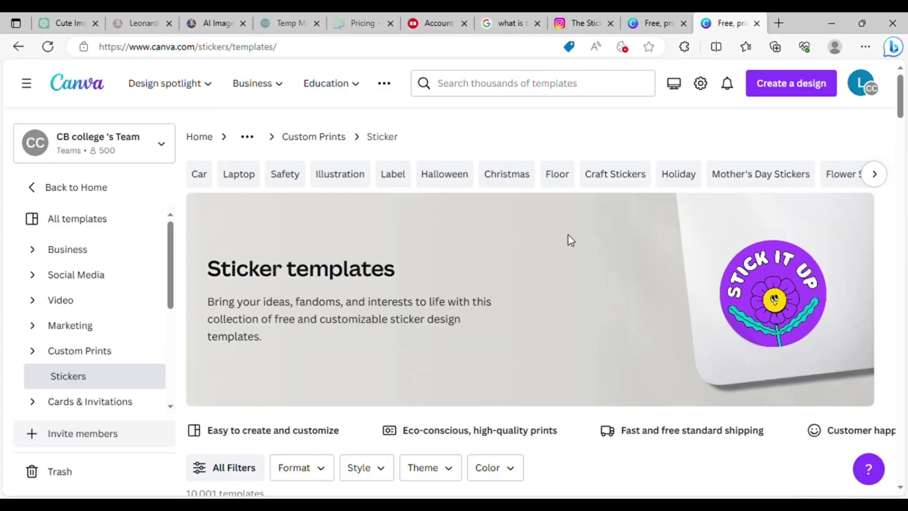
- Switch to Canva, open the blue Business Shark sticker template, and replace the shark with the bear photo, its background removed
{"action": "scroll", "coordinate": [351, 308], "scroll_direction": "down", "scroll_amount": 8}
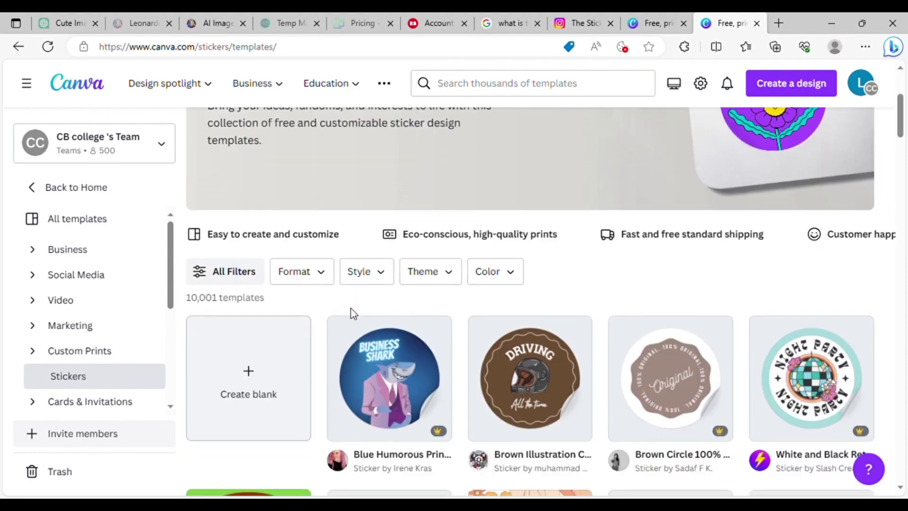
{"action": "left_click", "coordinate": [396, 202]}
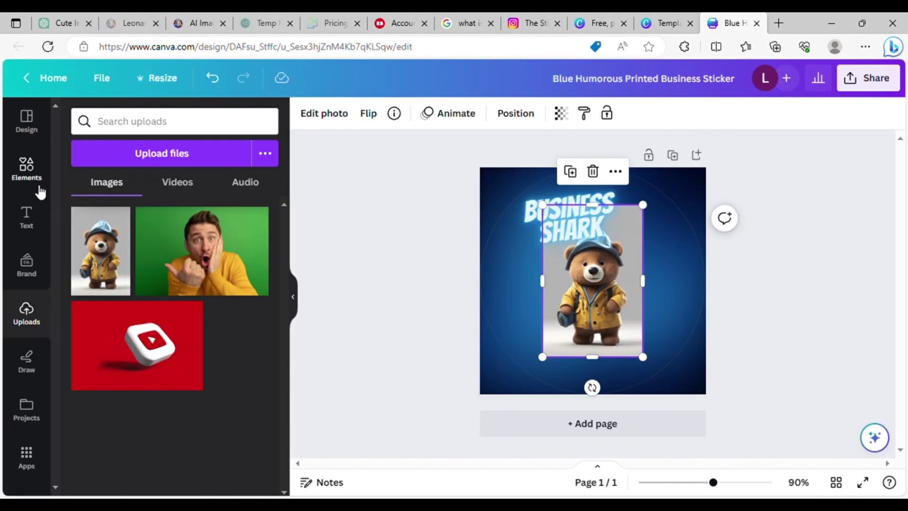
{"action": "left_click", "coordinate": [324, 114]}
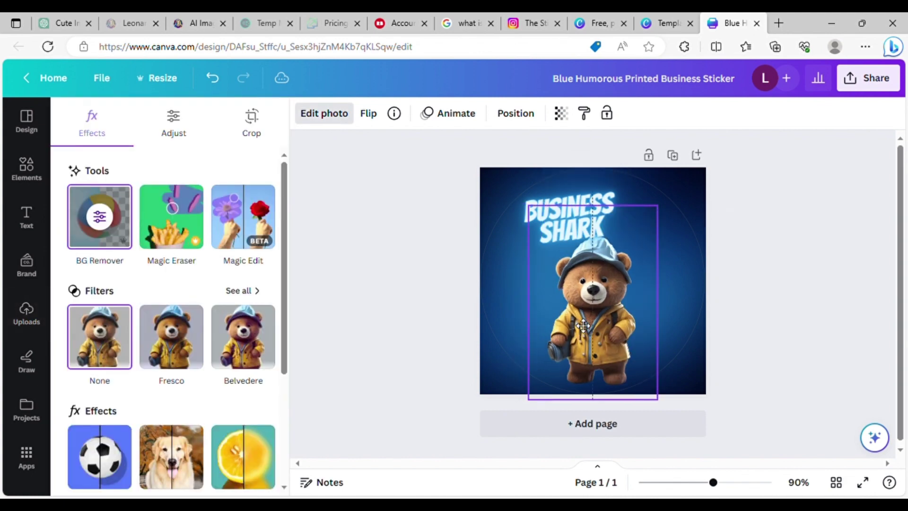
{"action": "key", "text": "ctrl+z"}
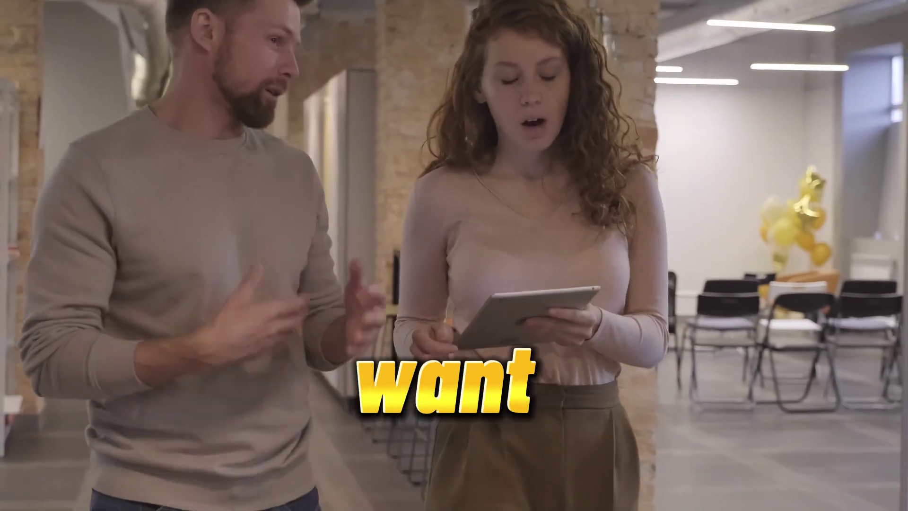